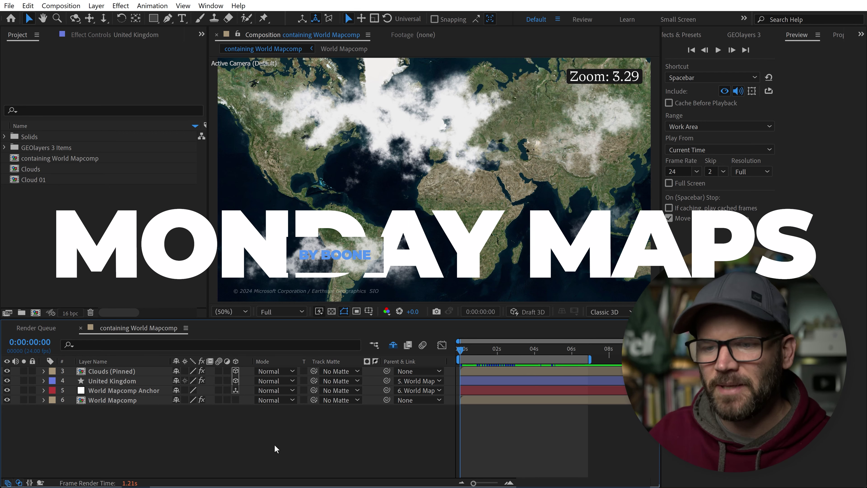
- Play the zoom-in preview twice, stopping it each time
key(space)
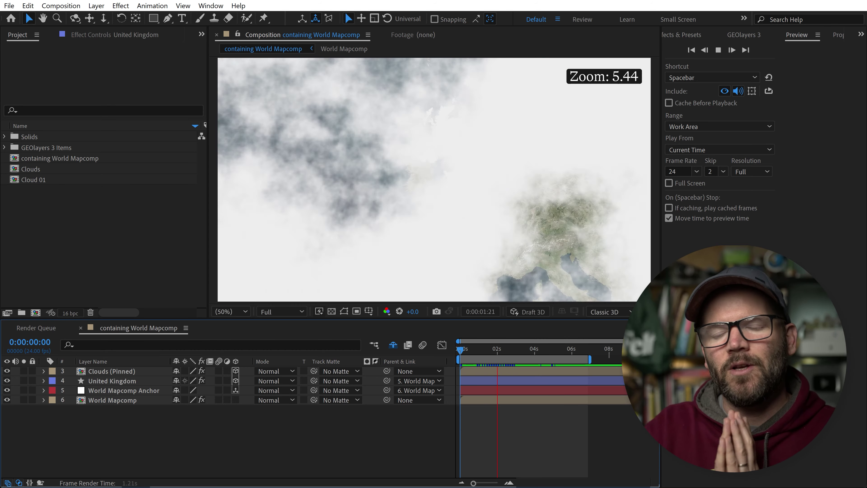
key(space)
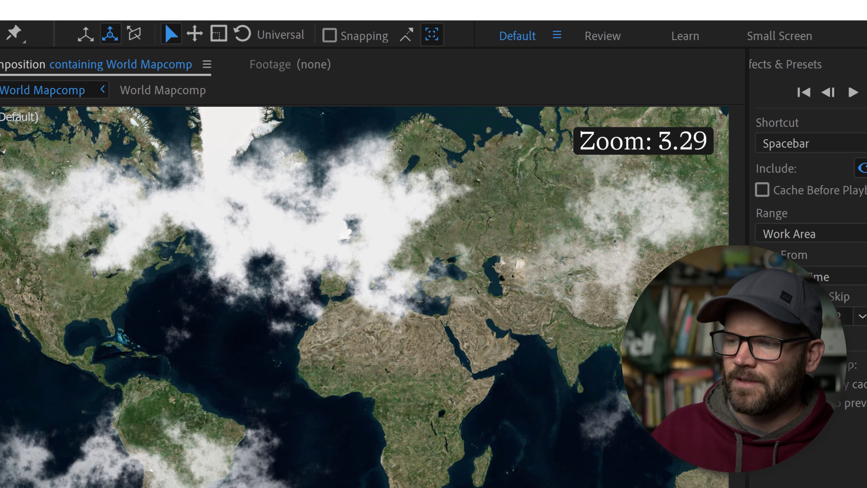
key(space)
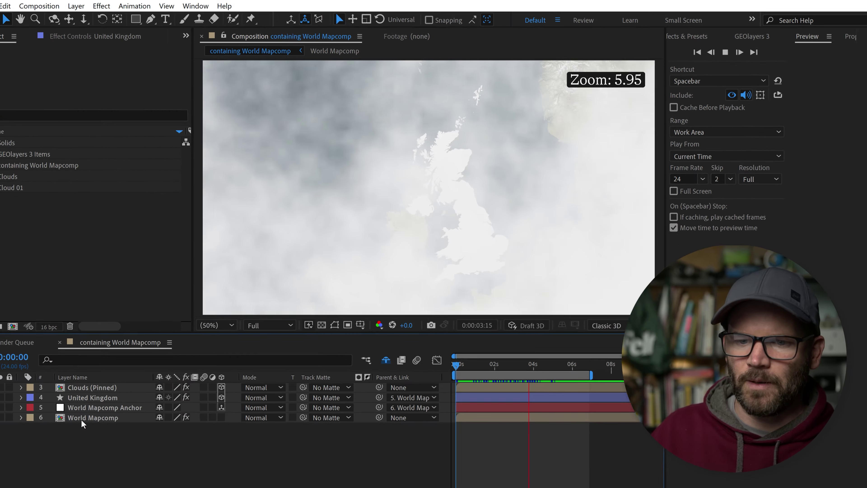
key(space)
- Show only World Mapcomp's Zoom effect and expand it to reveal its slider value
click(87, 418)
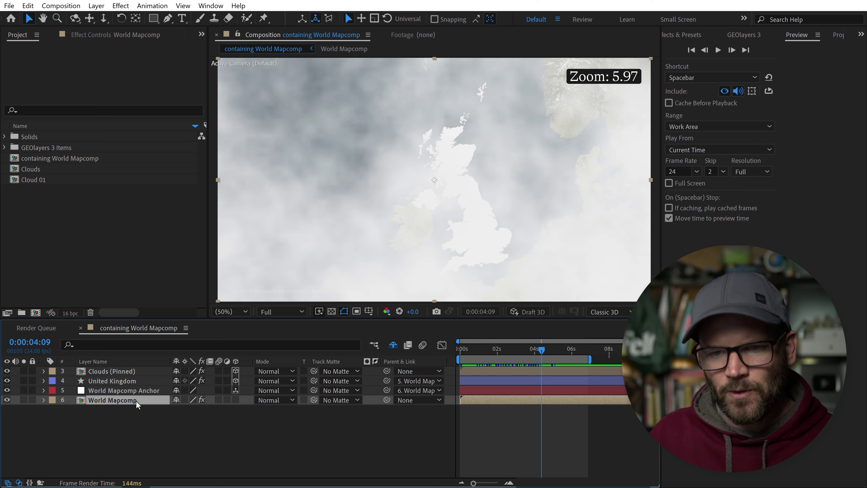
key(u)
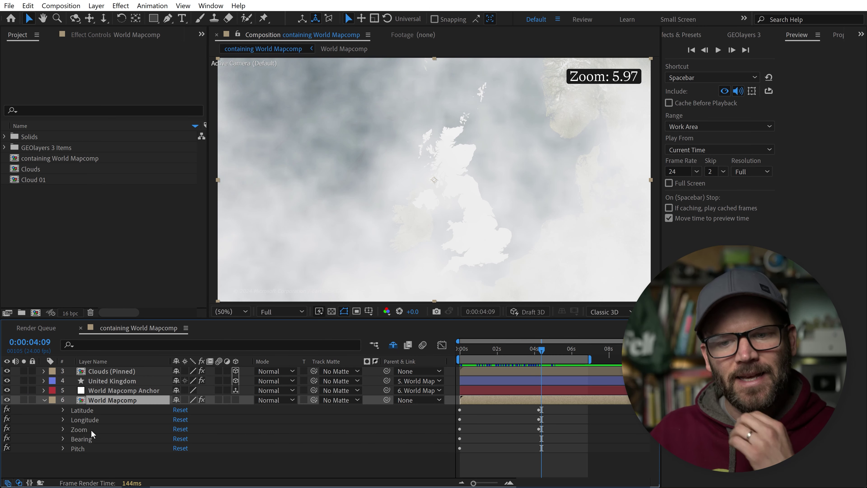
click(82, 430)
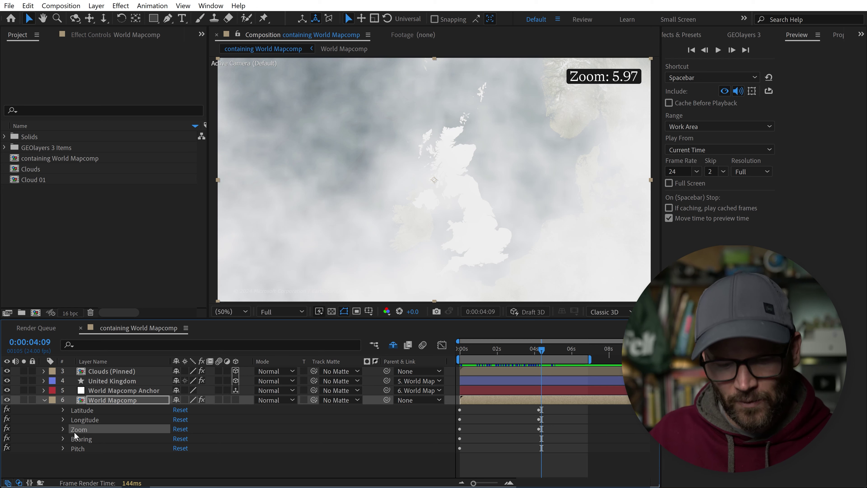
key(s)
key(s)
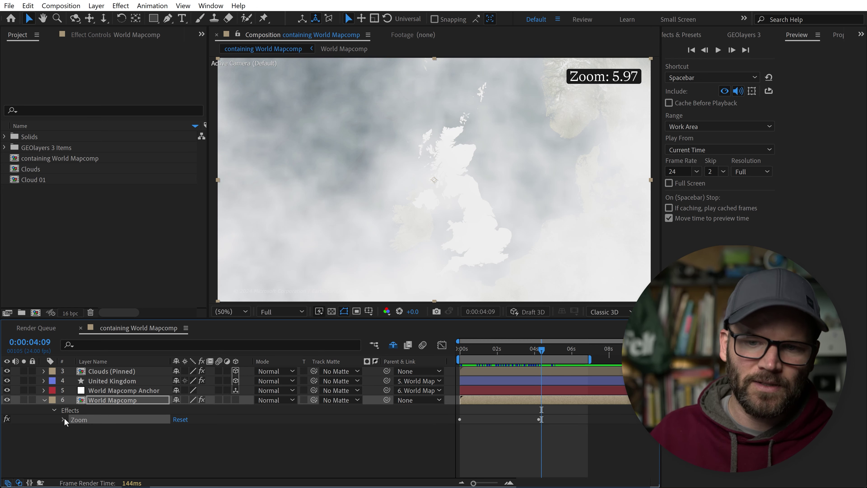
click(64, 419)
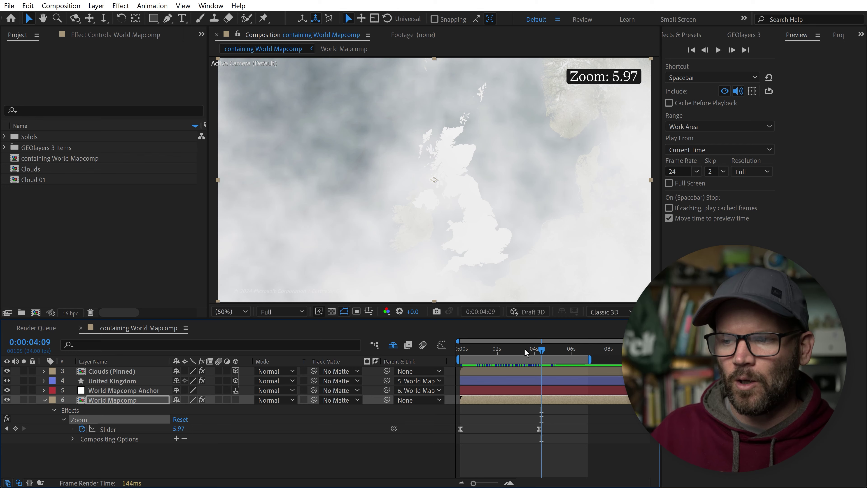
- Scrub the timeline to watch the Zoom value climb, reaching about 5.41
drag(539, 349, 495, 354)
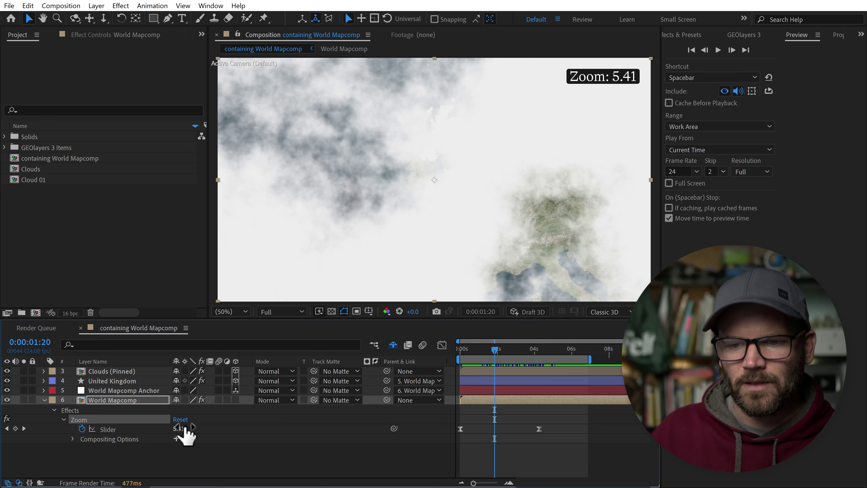
click(111, 370)
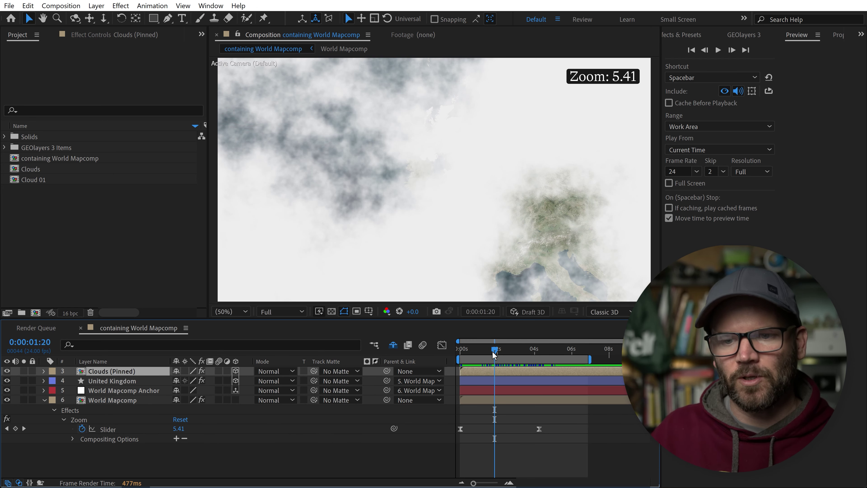
drag(494, 352, 519, 352)
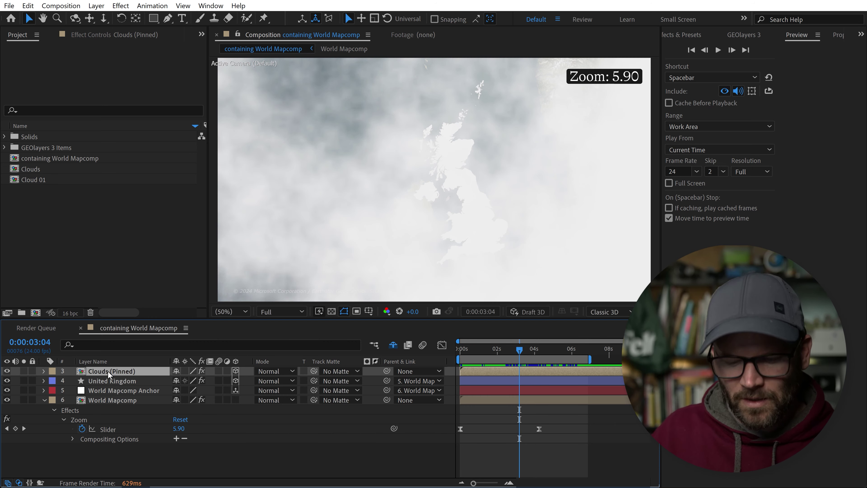
- Add an expression to Clouds (Pinned) Opacity, maximize the Timeline, and start editing the expression
key(t)
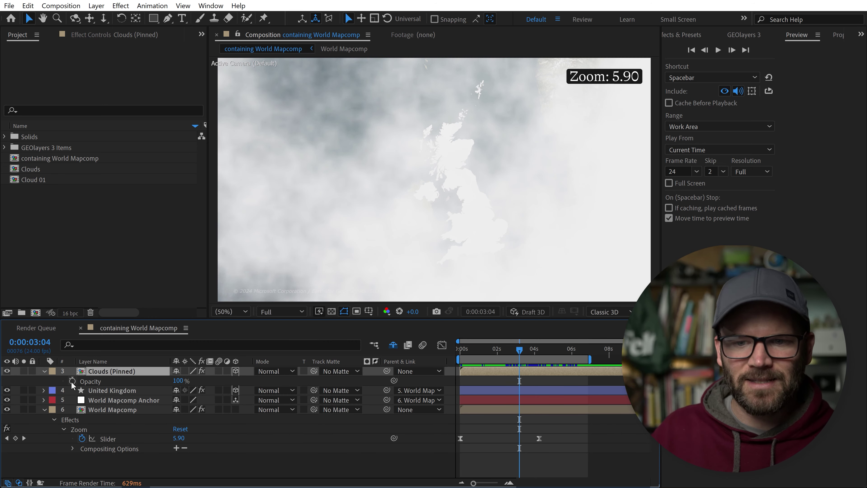
alt+click(72, 381)
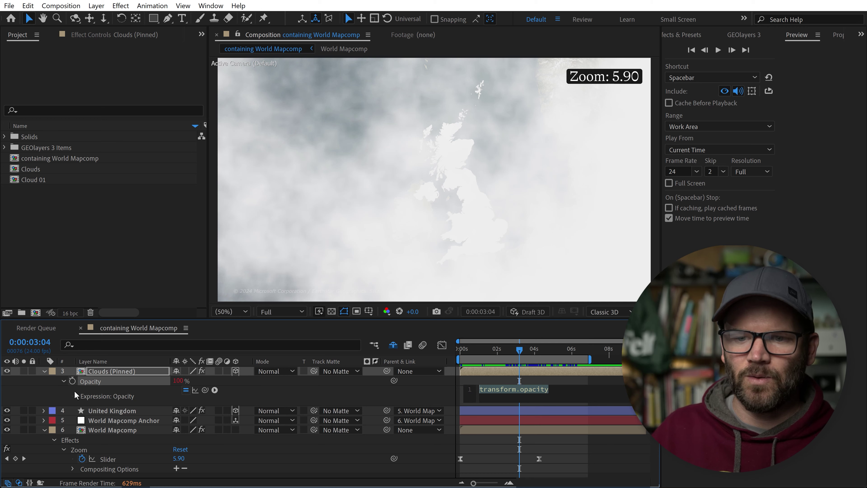
click(55, 396)
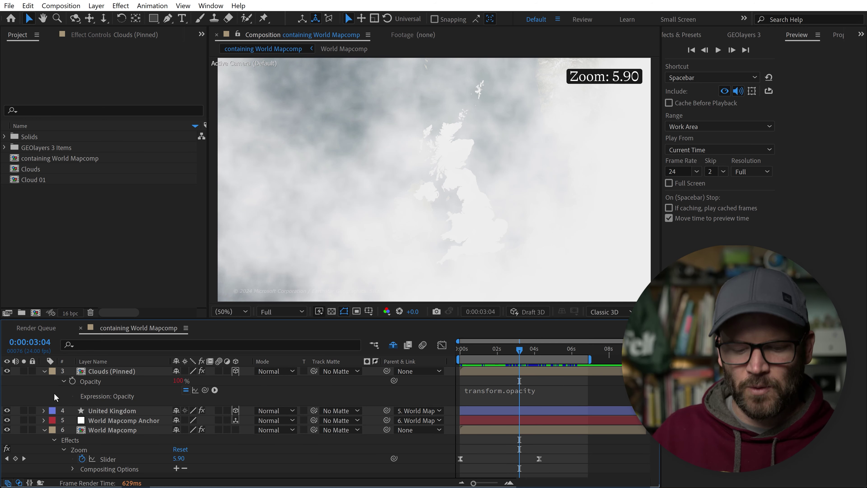
key(grave)
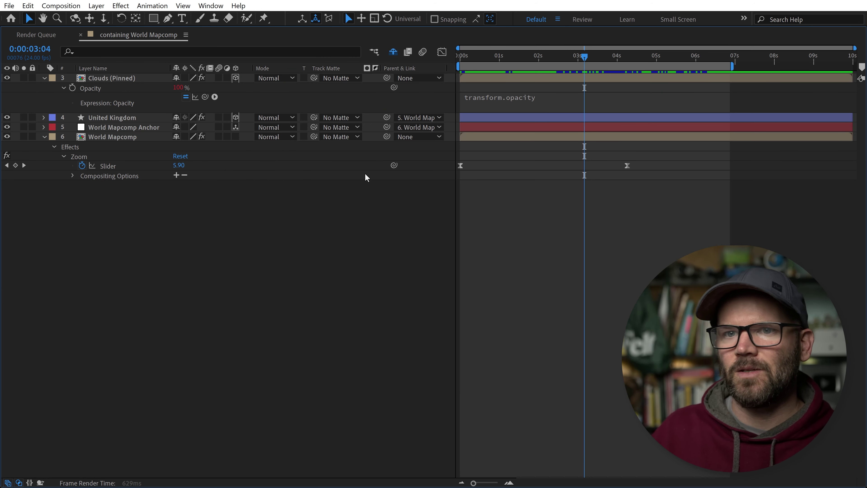
click(525, 104)
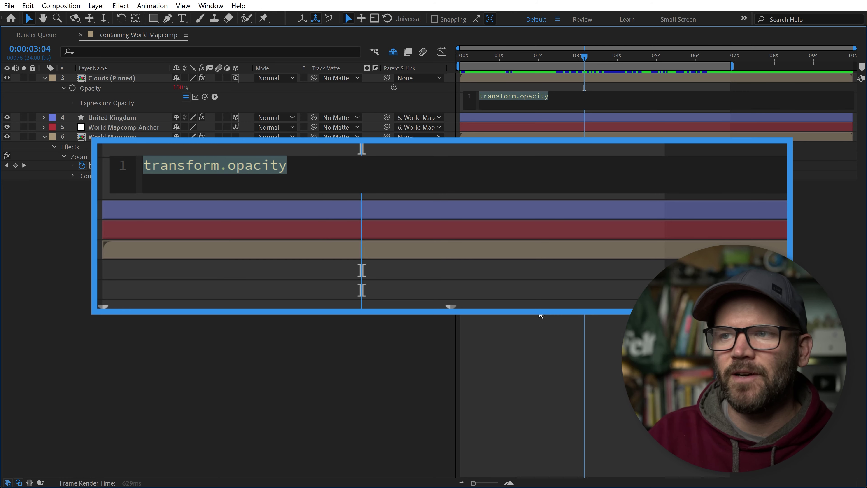
- Define zoomLevel by pick-whipping World Mapcomp's Zoom slider
text(zoo)
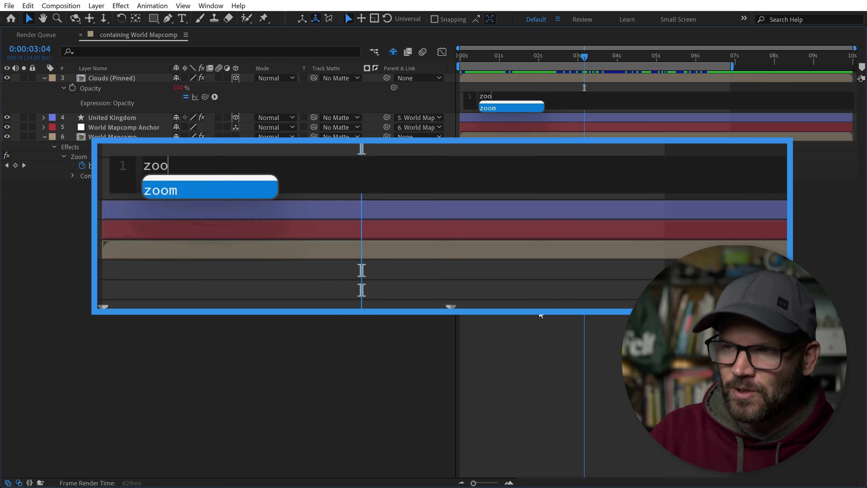
text(mmLevel =)
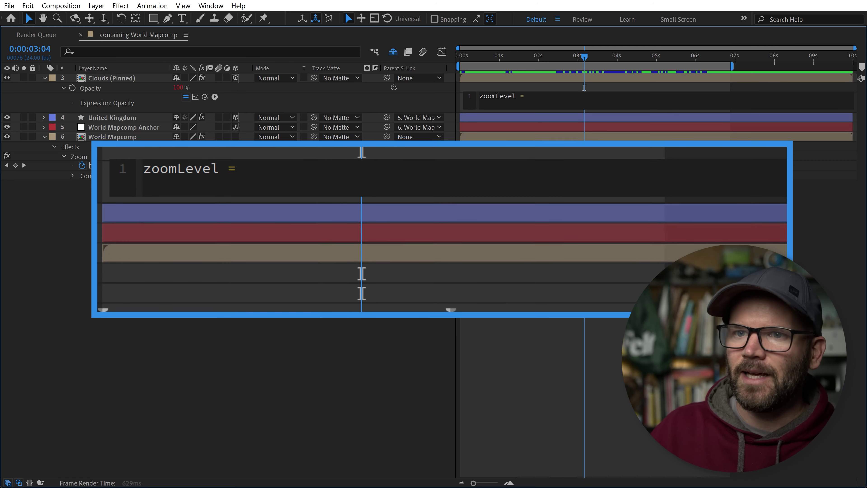
drag(205, 97, 113, 168)
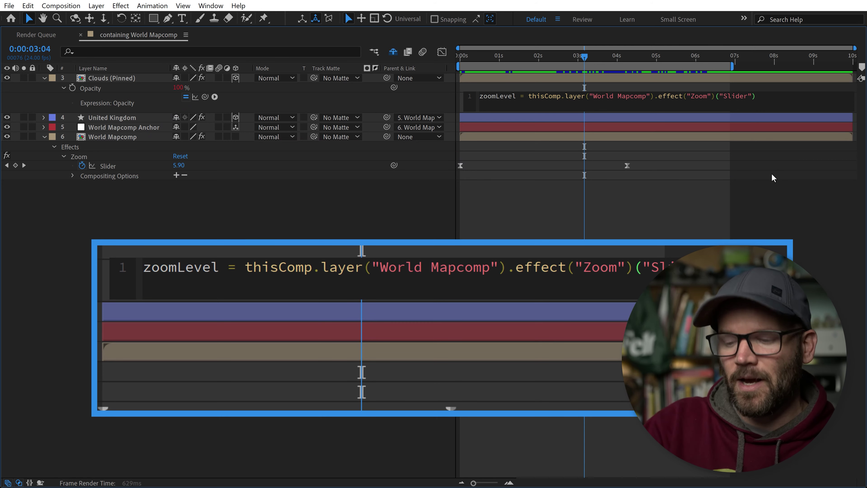
text(;)
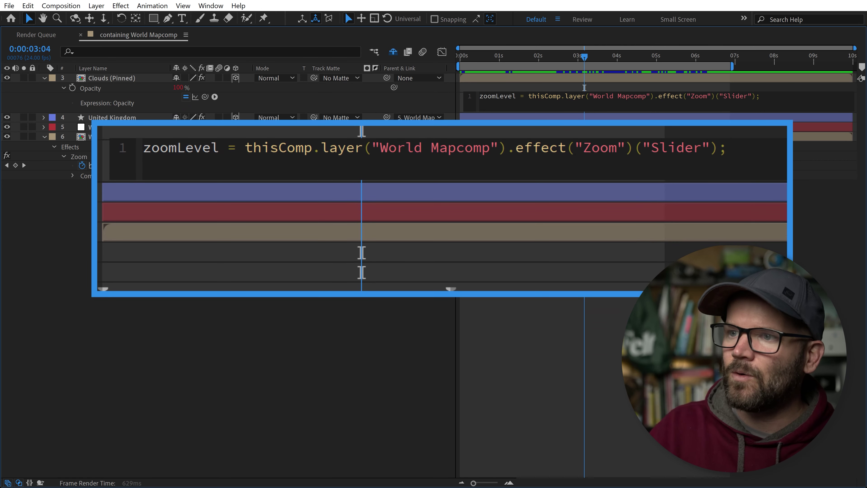
key(Return)
- Add the lines zoomThreshold = 5.5 and fadeSpeed = .4
text(zoo)
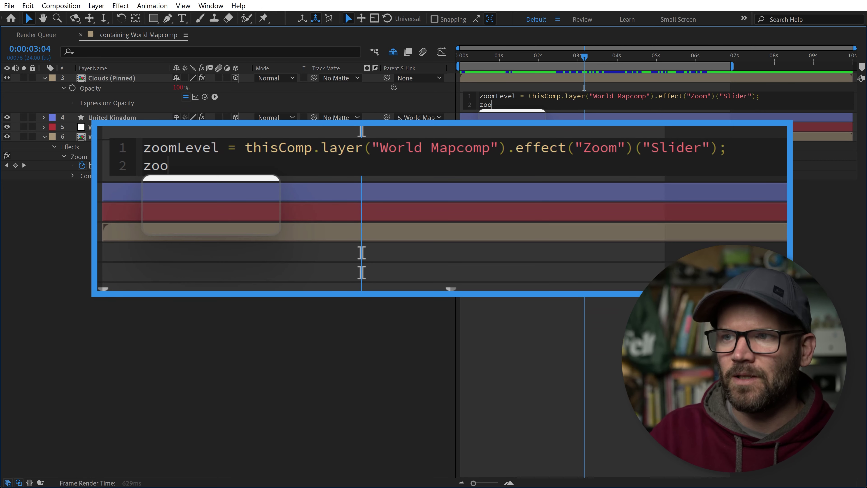
text(mThresh)
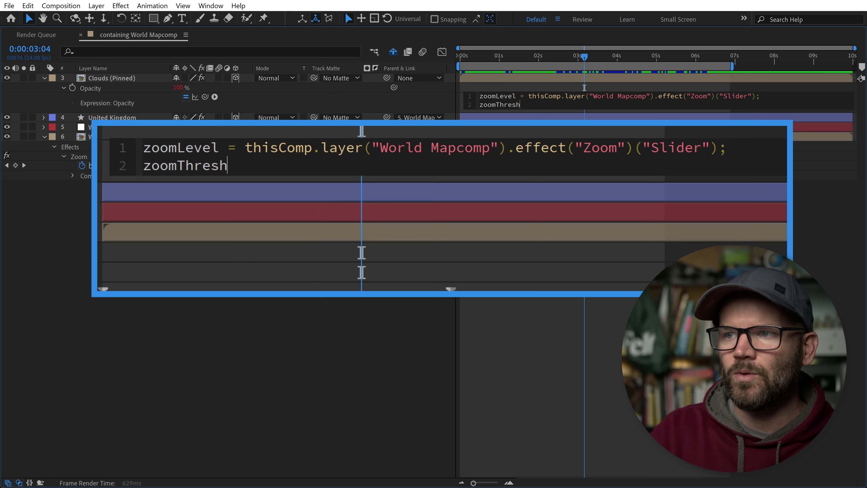
text(old =)
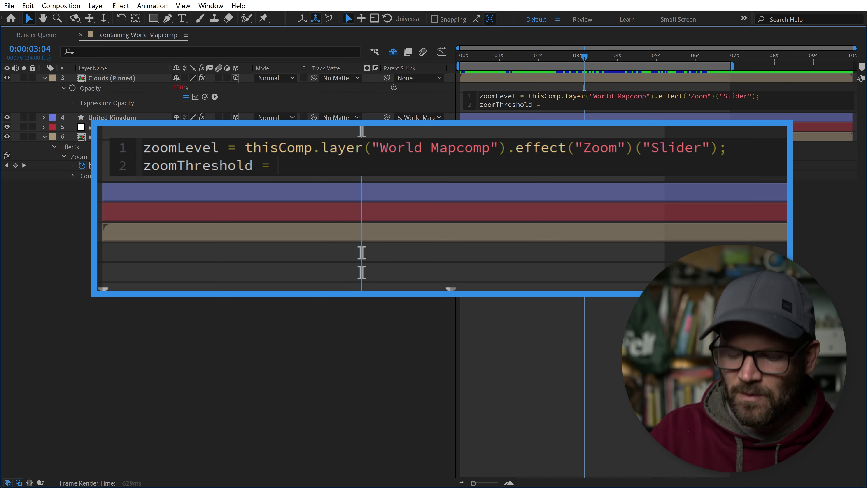
text(5)
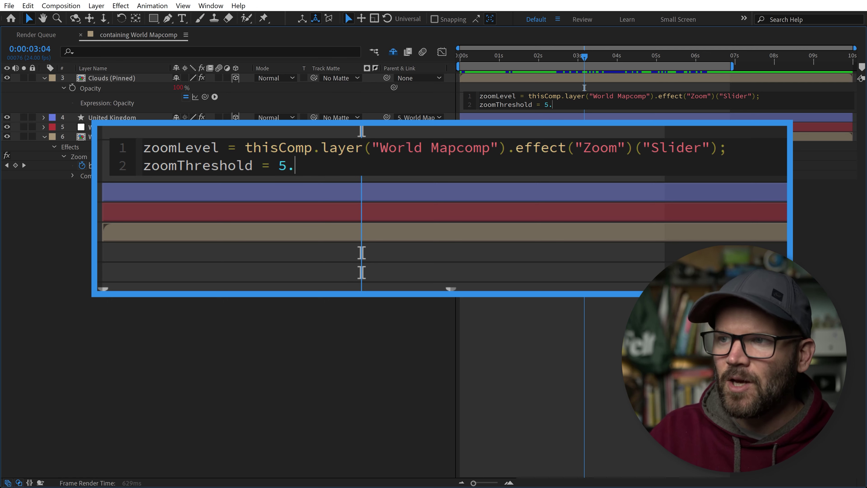
text(.5;)
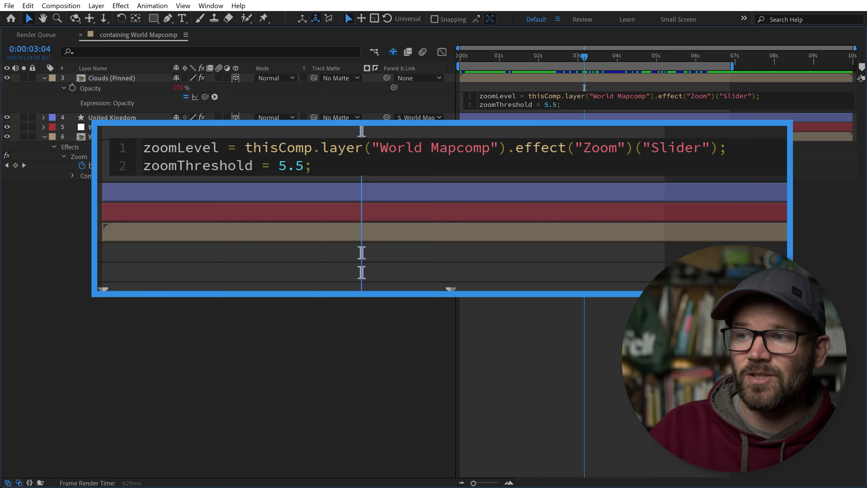
key(Return)
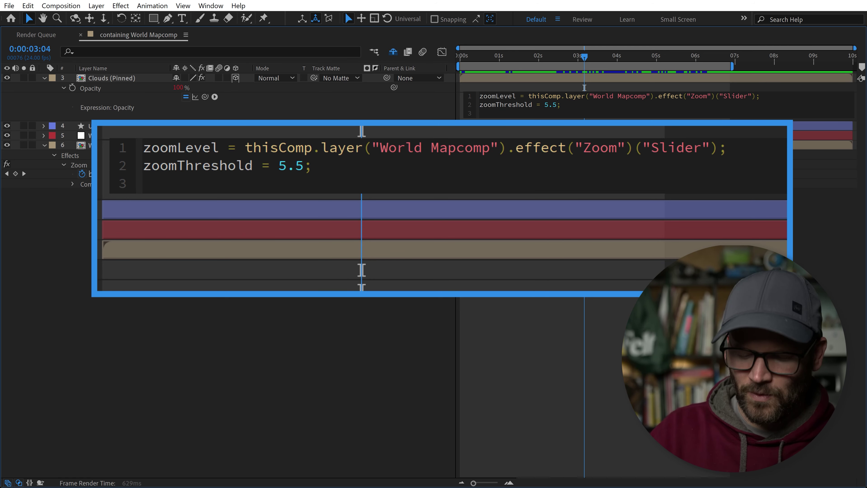
text(fadeSpeed)
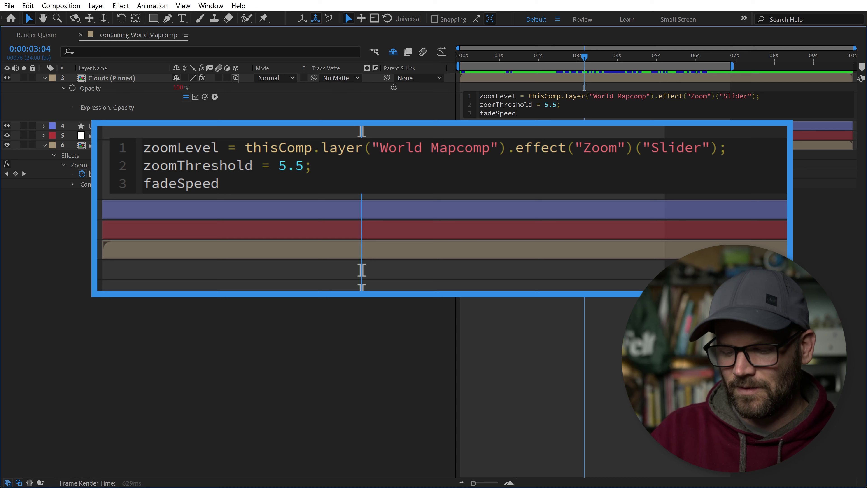
text(=)
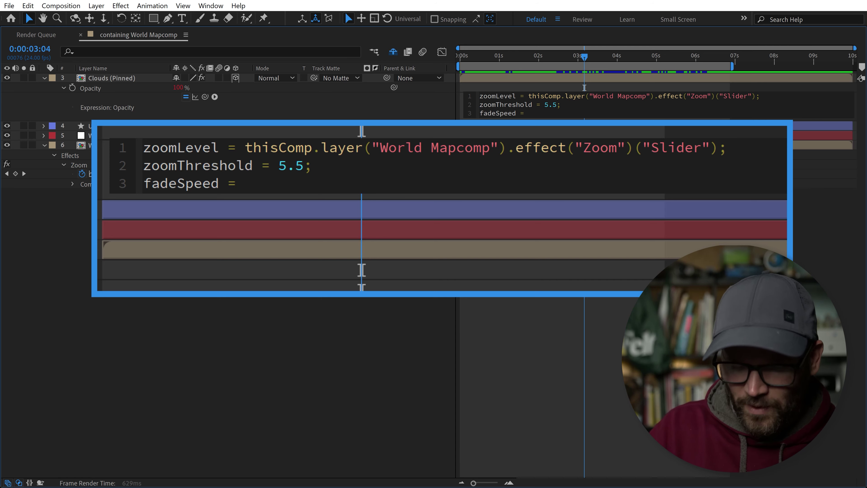
text(.4;)
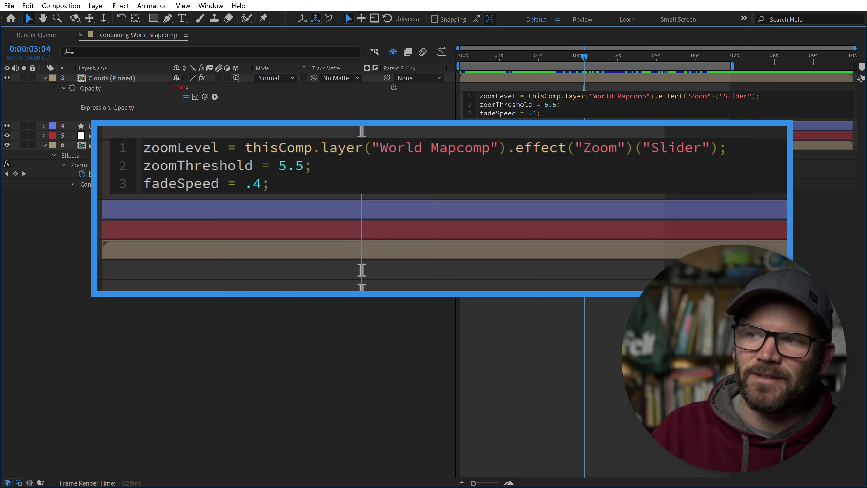
key(Return)
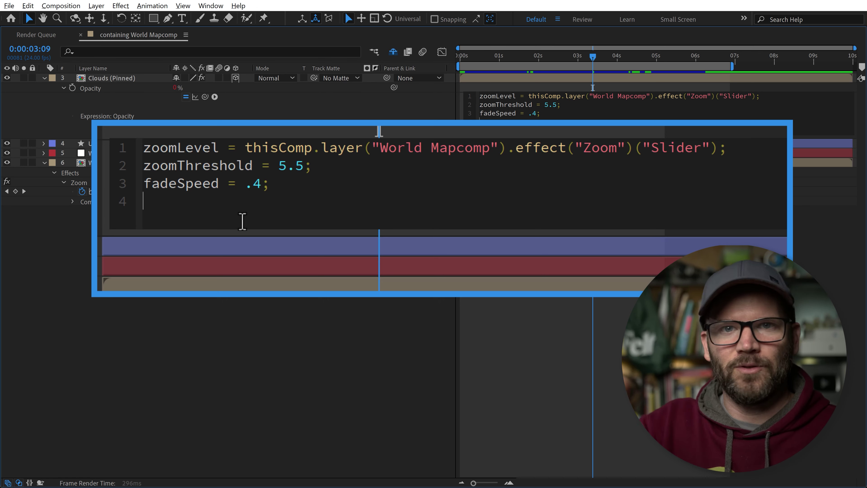
- Write the condition if (zoomLevel > zoomThreshold) { using autocomplete
text(if)
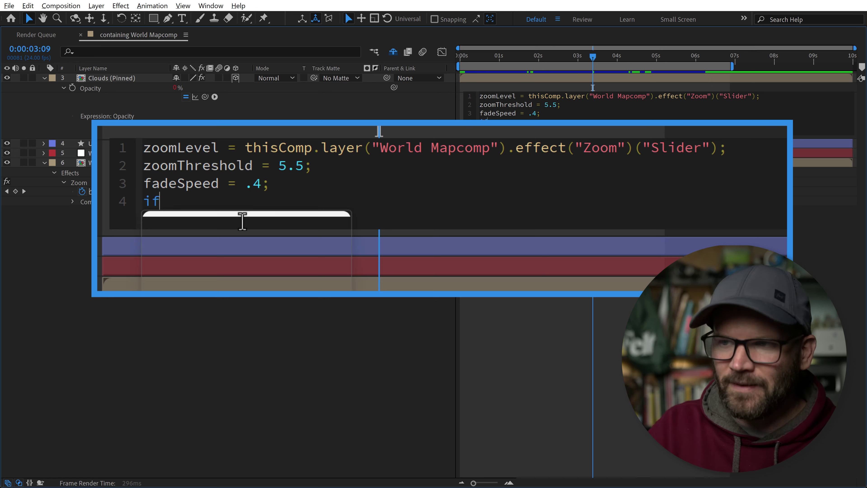
text( ()
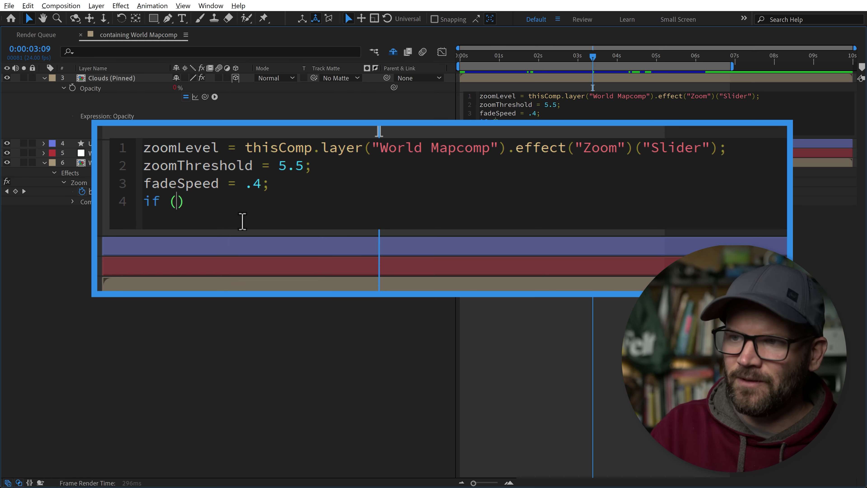
text(zoom)
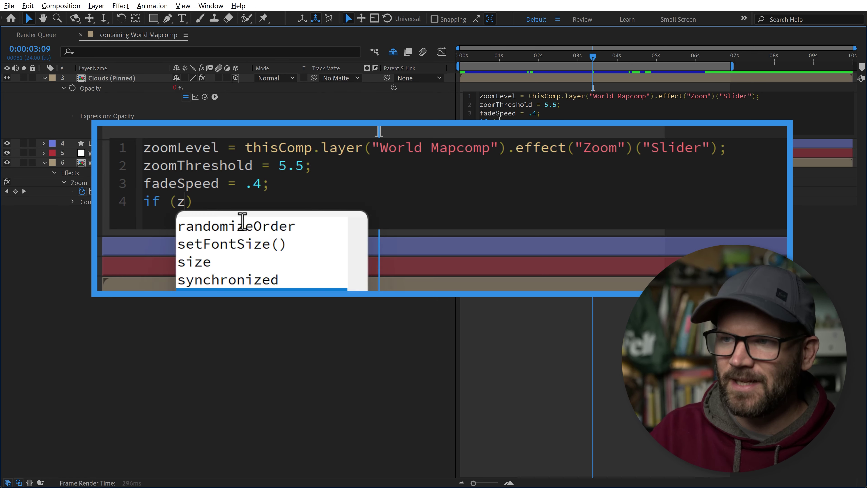
key(Down)
key(Down)
key(Return)
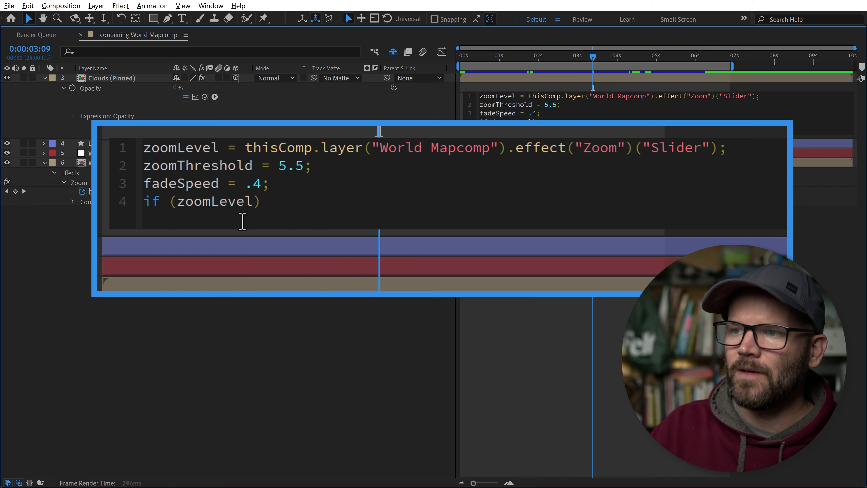
text(> zooom)
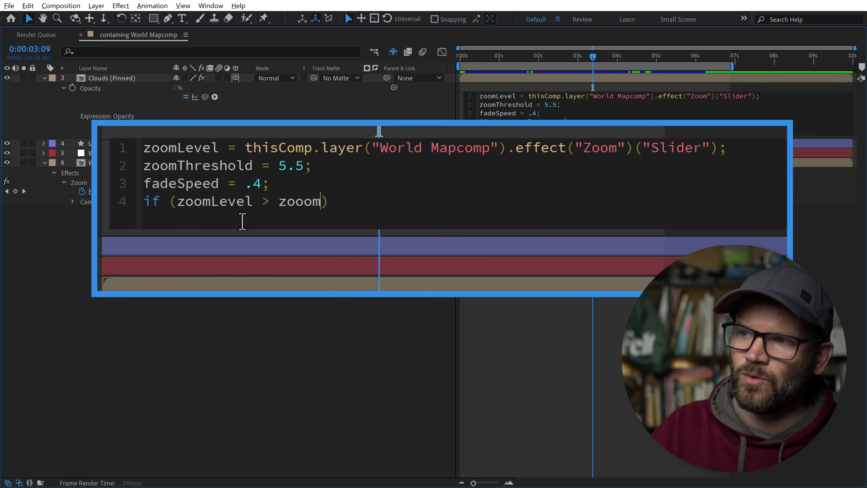
key(BackSpace)
key(Down)
key(Down)
key(Down)
key(Return)
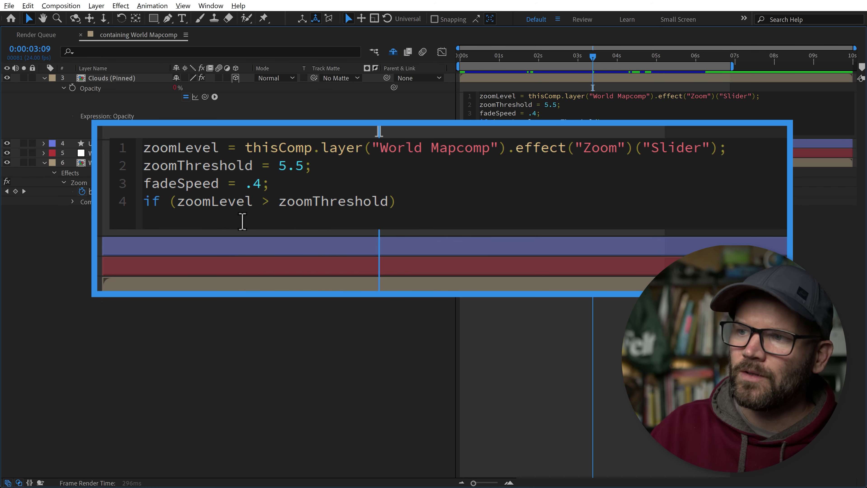
text({)
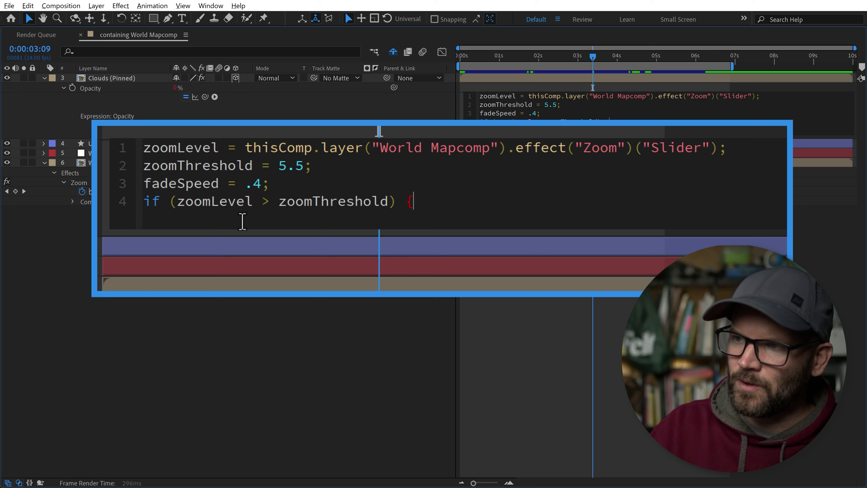
key(Return)
scroll(242, 222, down, 1)
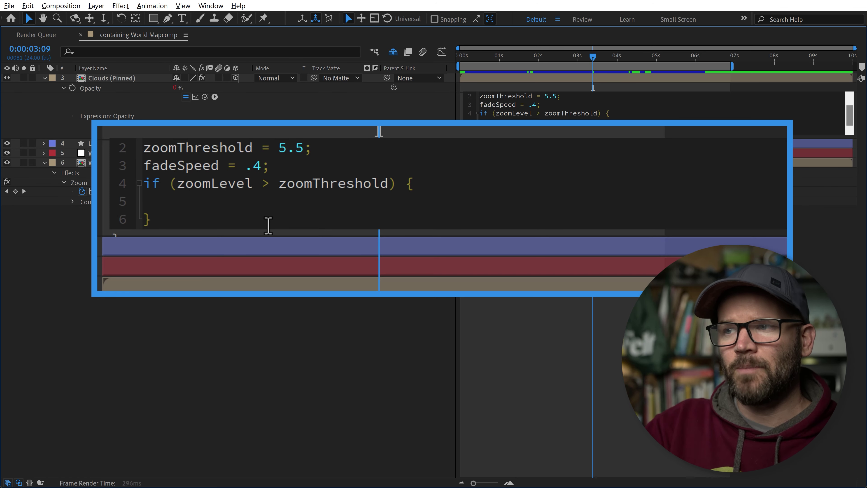
- Inside the block, start linear() with zoomLevel and zoomThreshold as arguments
text(linear)
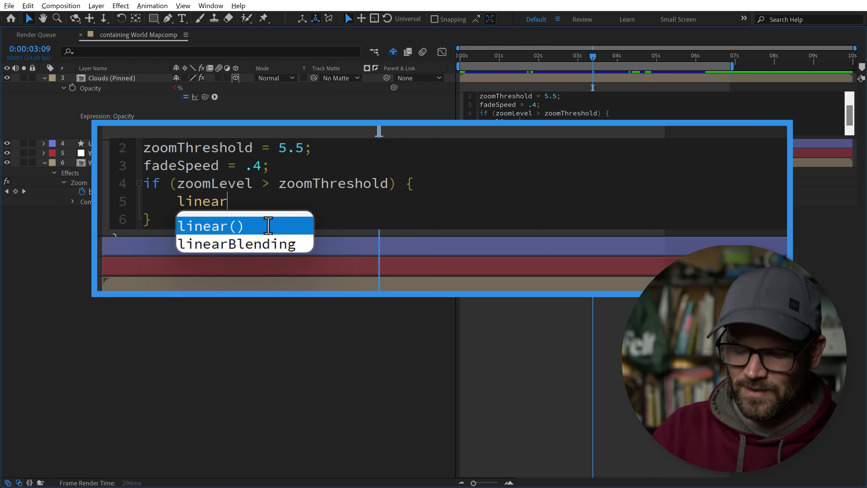
key(Return)
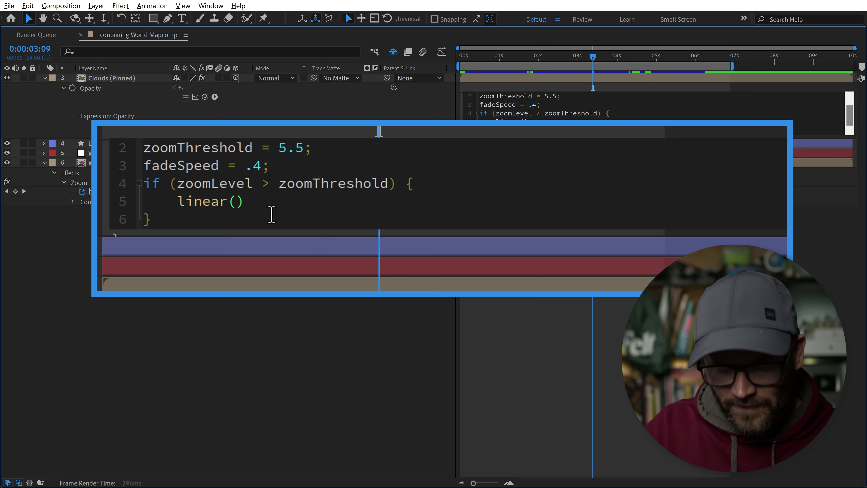
text(zoom)
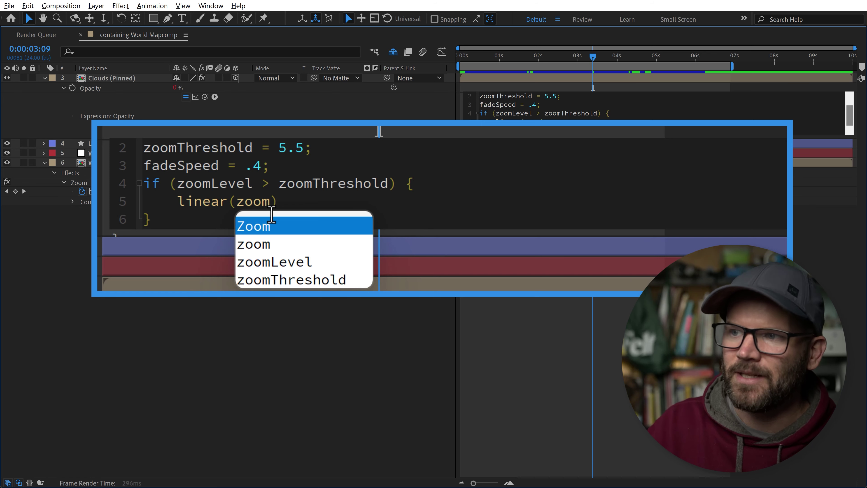
key(Down)
key(Down)
key(Return)
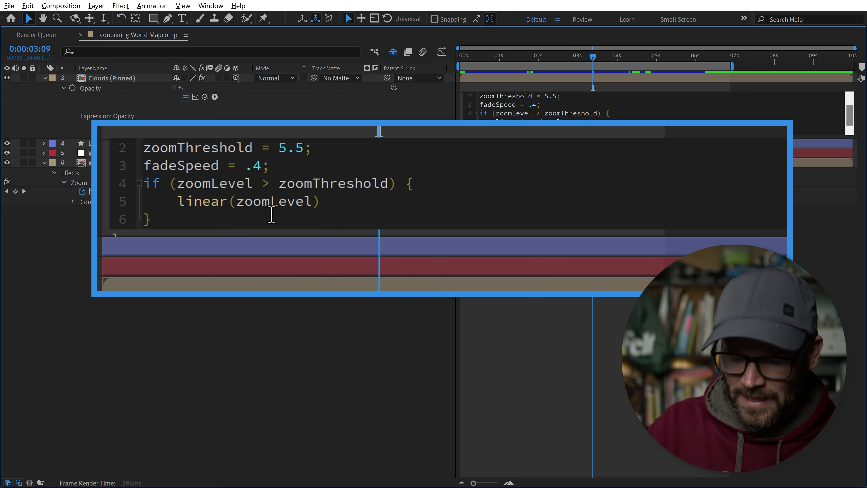
text(, )
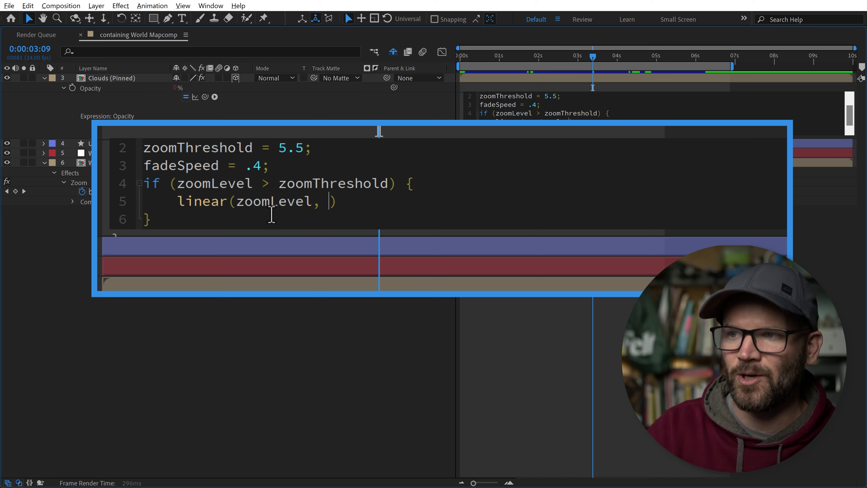
text(zoom)
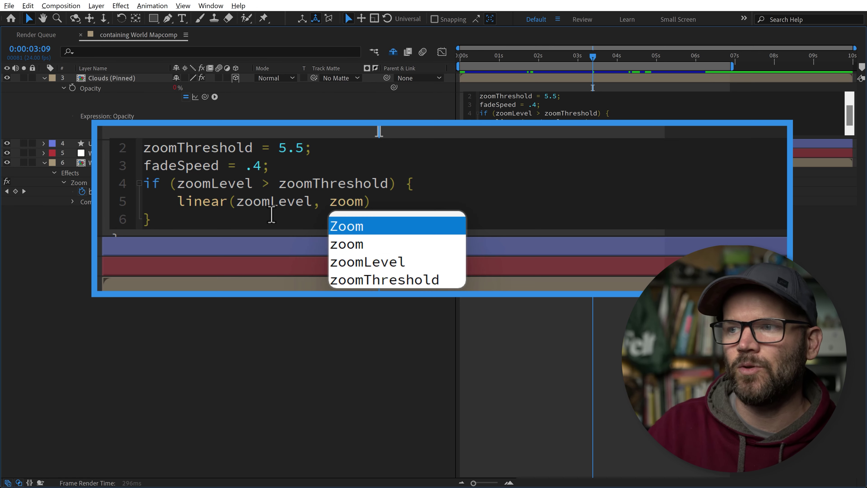
key(Down)
key(Down)
key(Down)
key(Return)
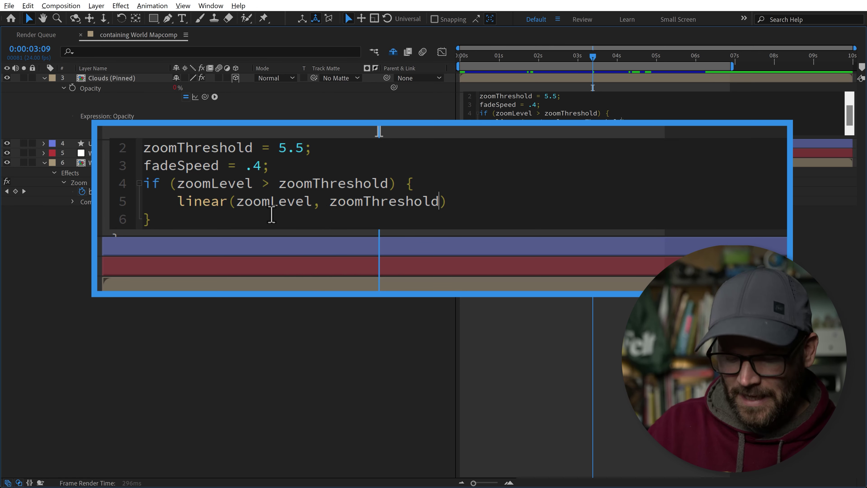
- Complete linear's arguments with zoomThreshold + fadeSpeed, 100, 0
text(, )
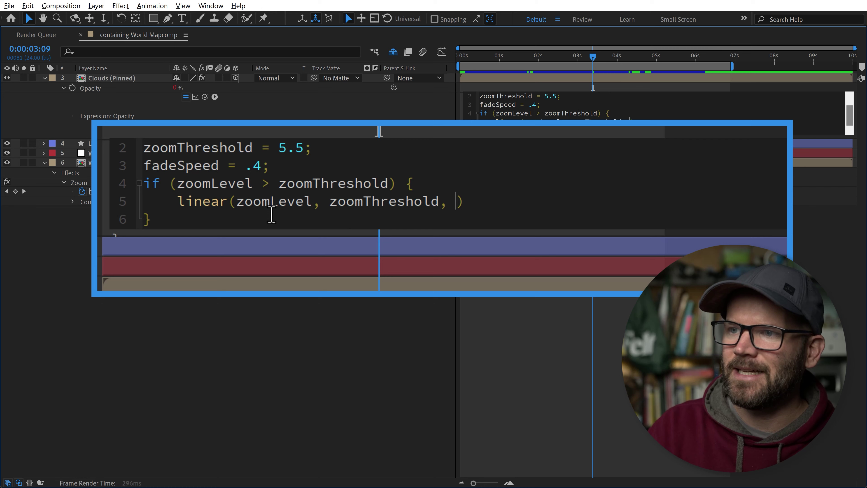
text(zoom)
key(Down)
key(Down)
key(Down)
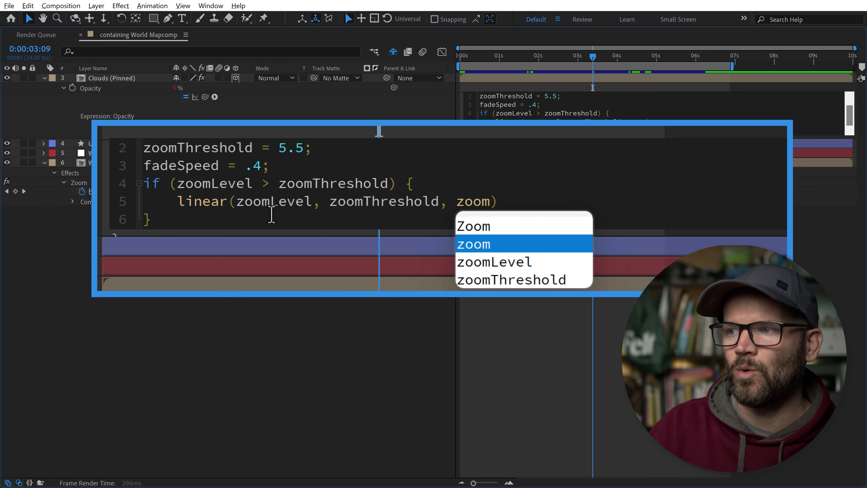
key(Return)
text(+ fa)
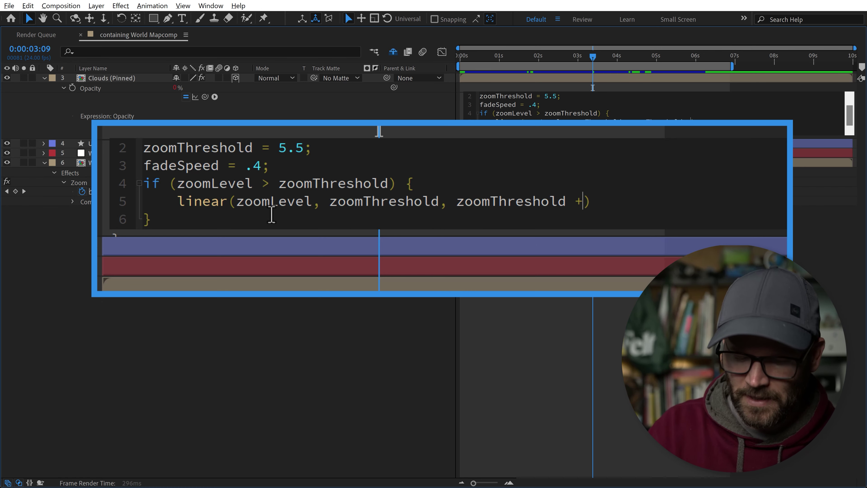
text(de)
key(Return)
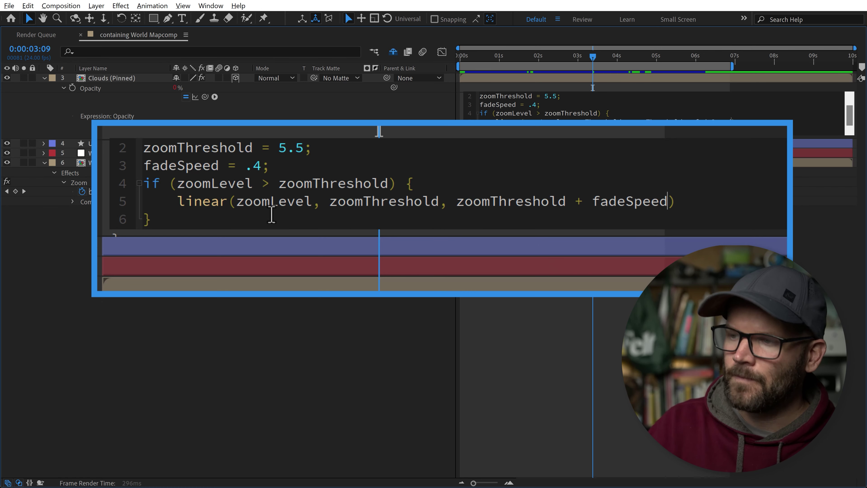
text(,)
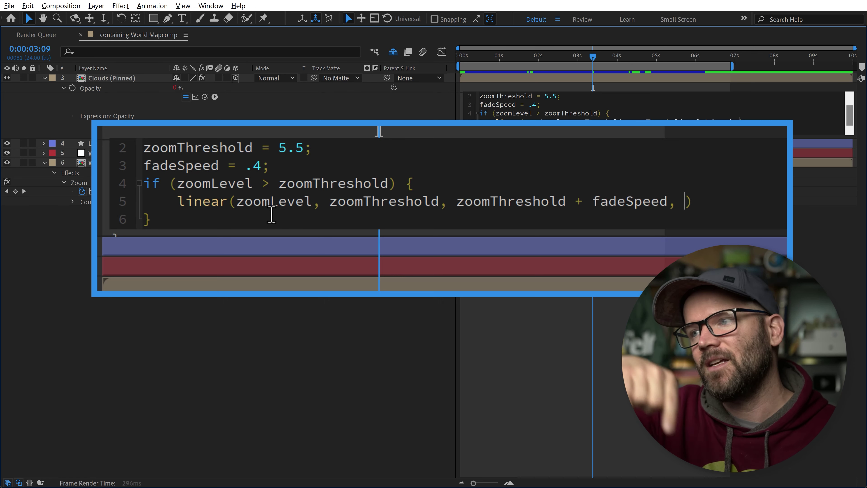
text(100)
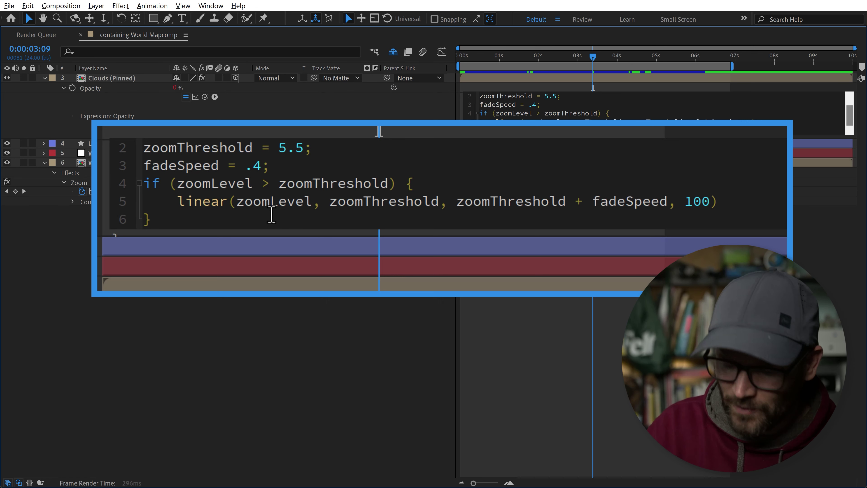
text(, 0)
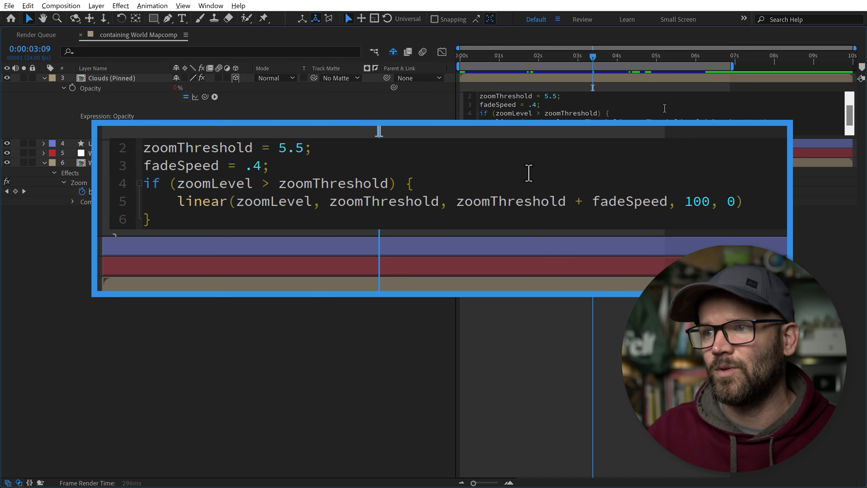
- Place the caret after the if block's closing brace
click(611, 215)
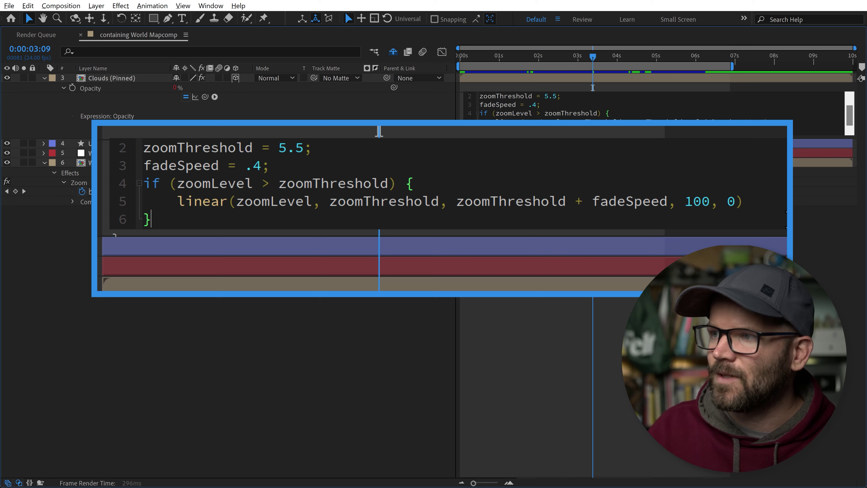
click(773, 198)
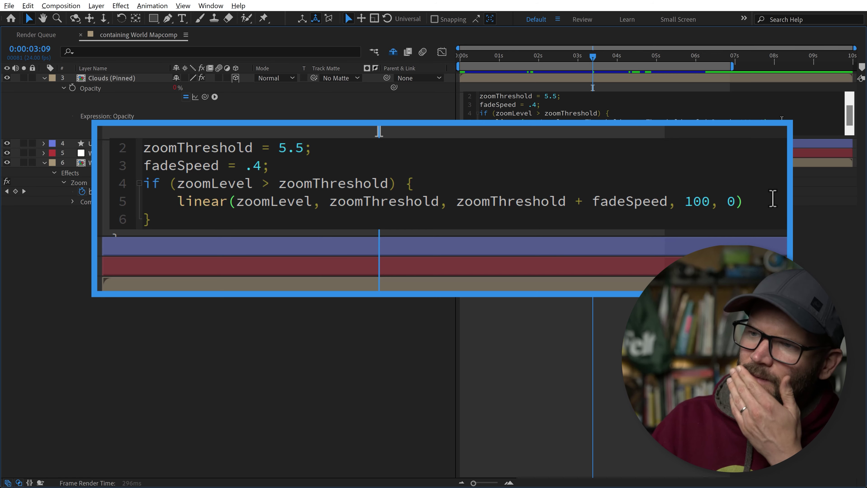
key(Down)
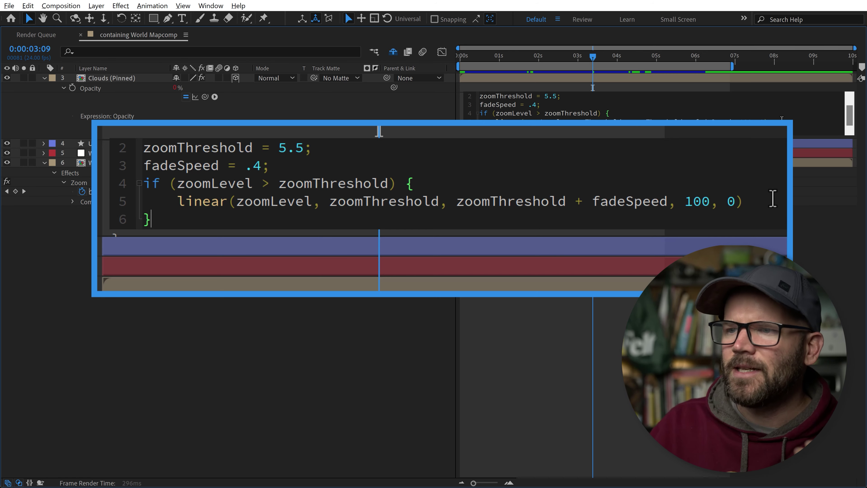
- Add an else branch returning 100 and apply the expression
text(else)
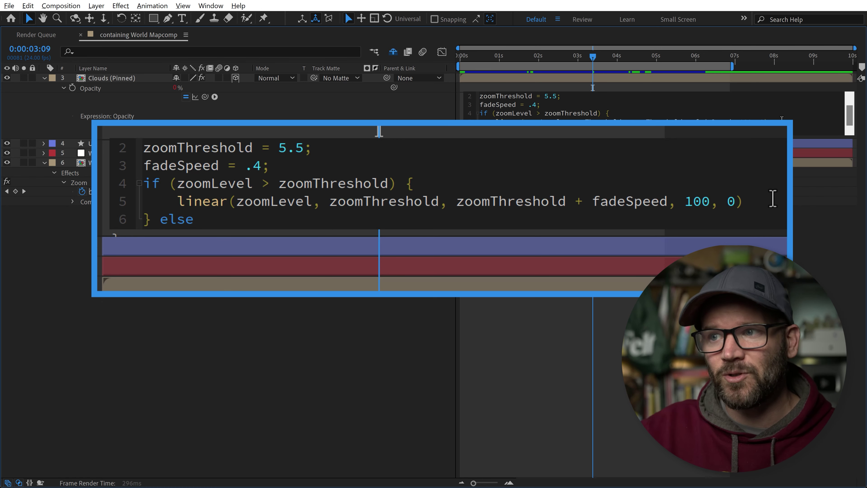
text({)
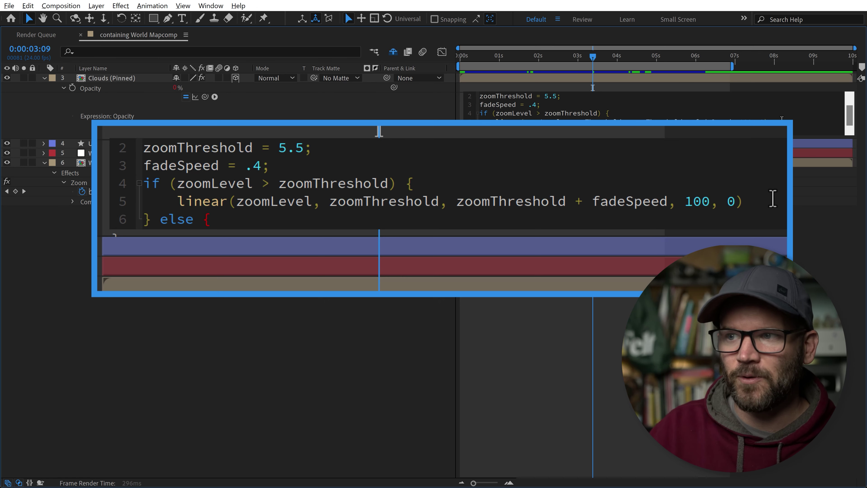
key(Return)
text(100)
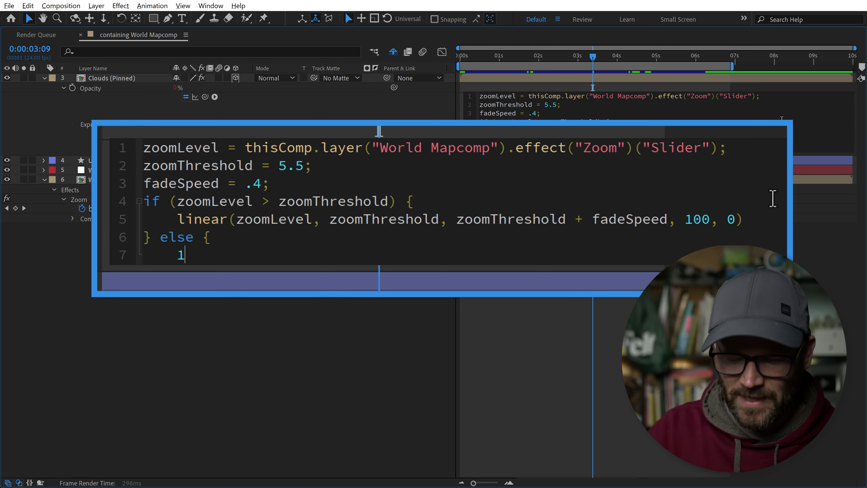
click(380, 302)
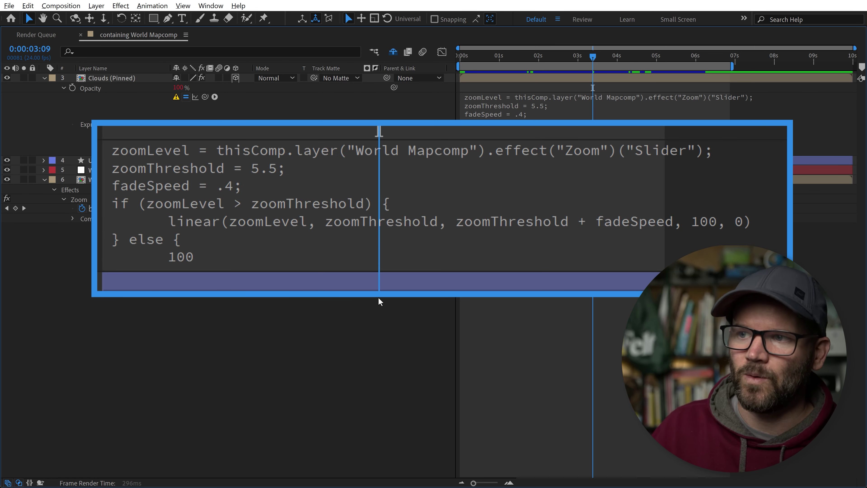
- Add the missing semicolons and closing brace, then commit the expression
click(217, 248)
click(231, 277)
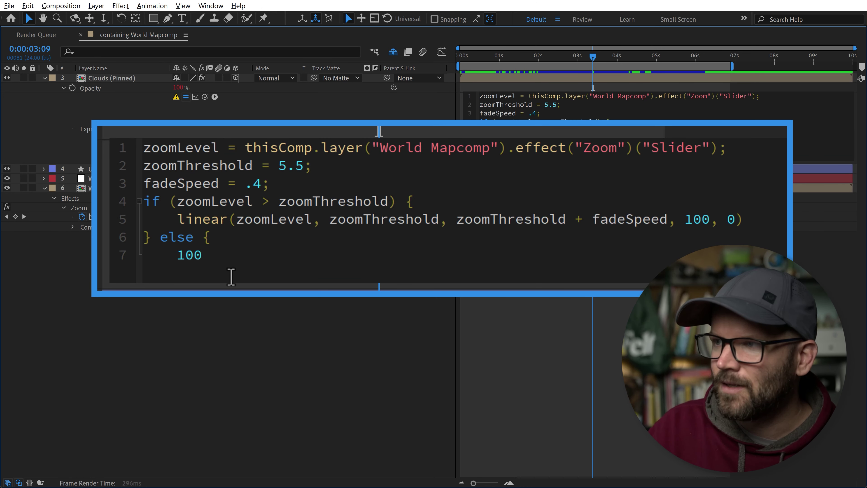
text(;)
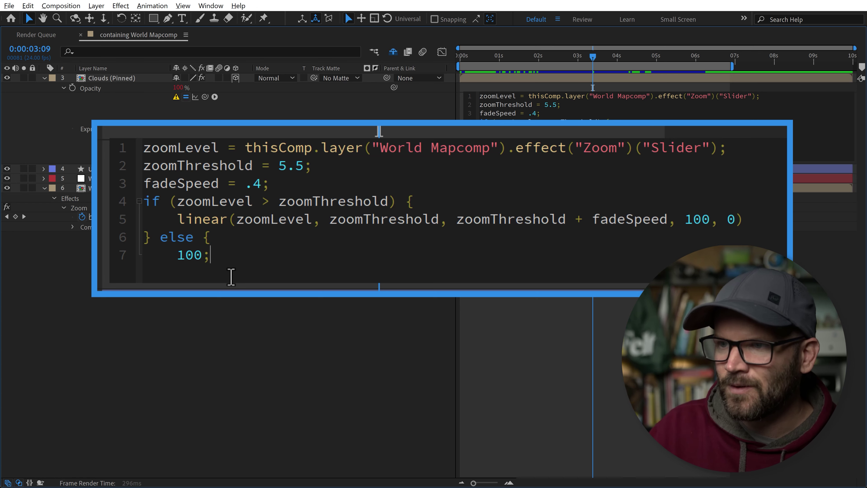
key(Return)
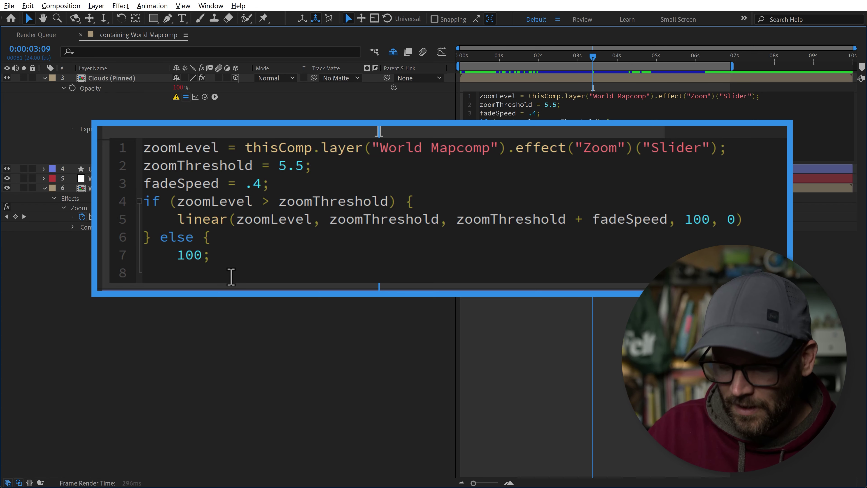
text(})
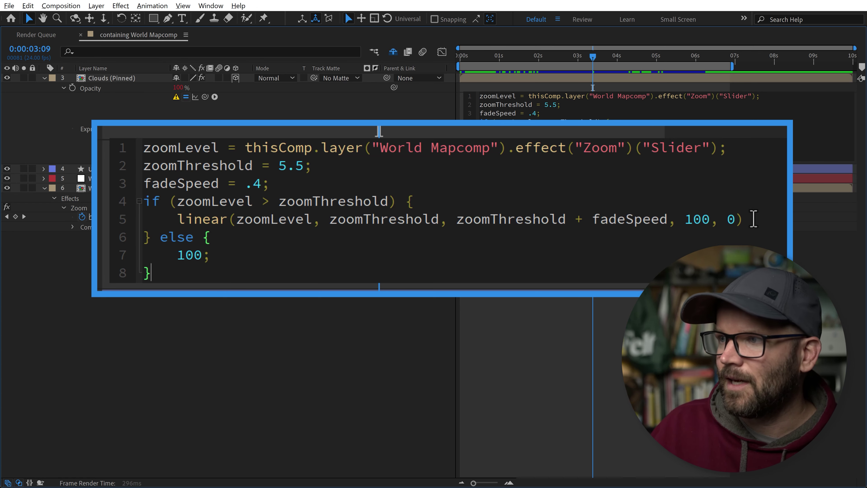
click(783, 224)
text(;)
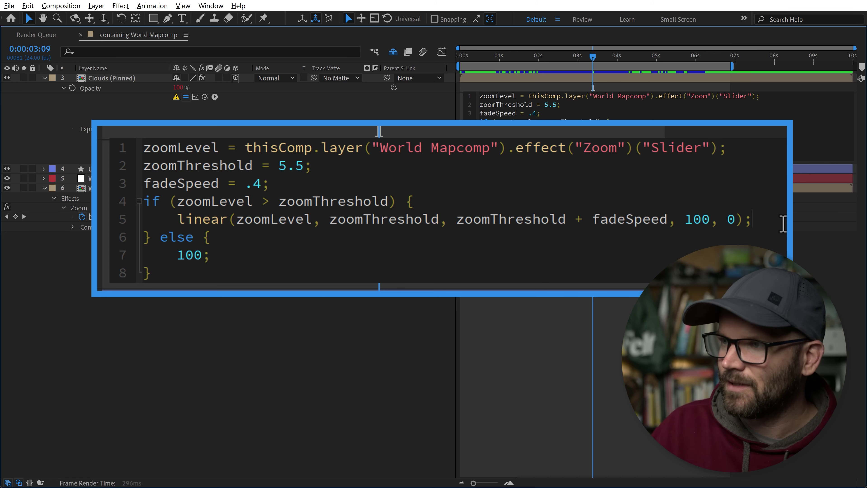
key(KP_Enter)
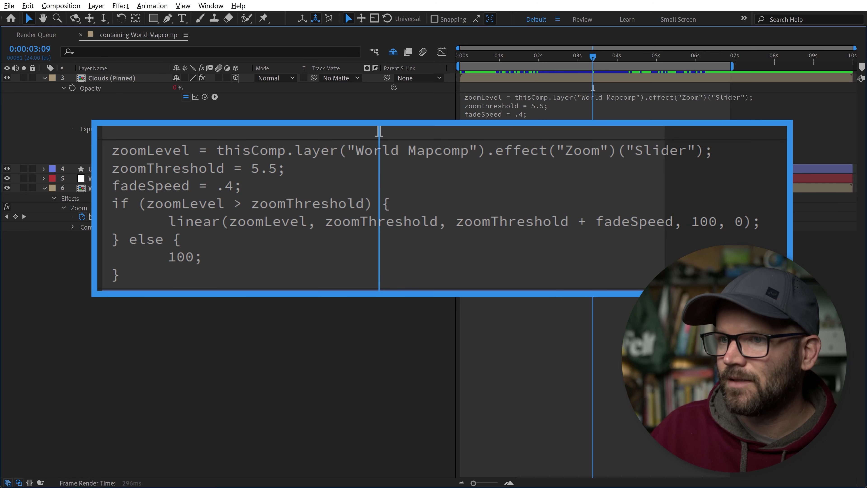
click(265, 242)
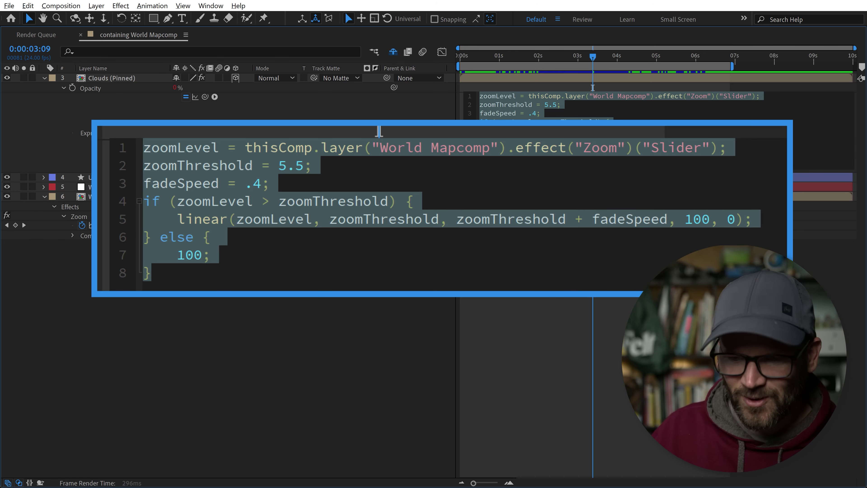
click(528, 292)
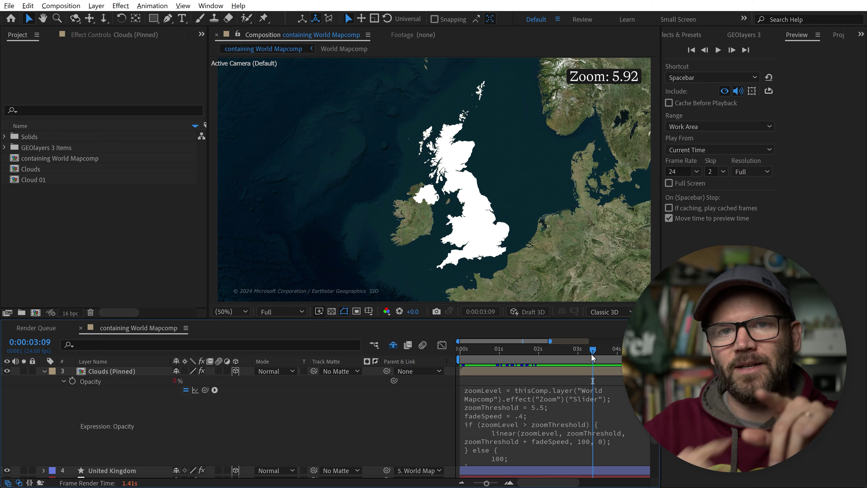
click(465, 349)
key(Home)
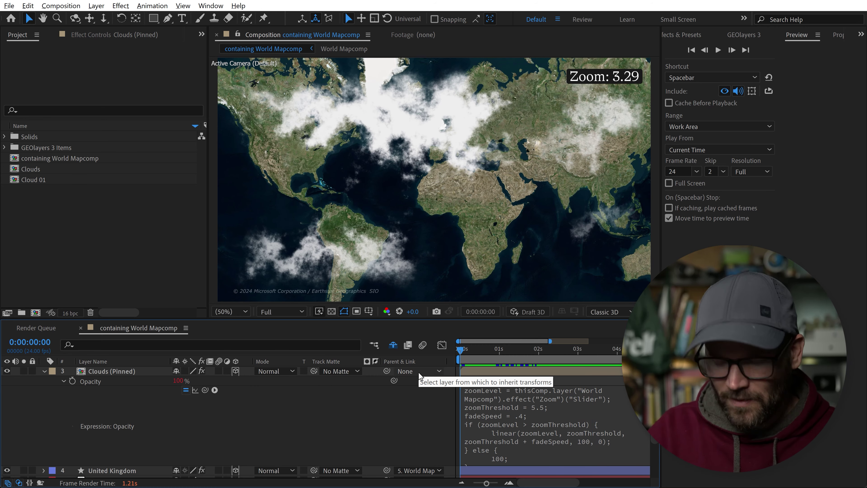
key(space)
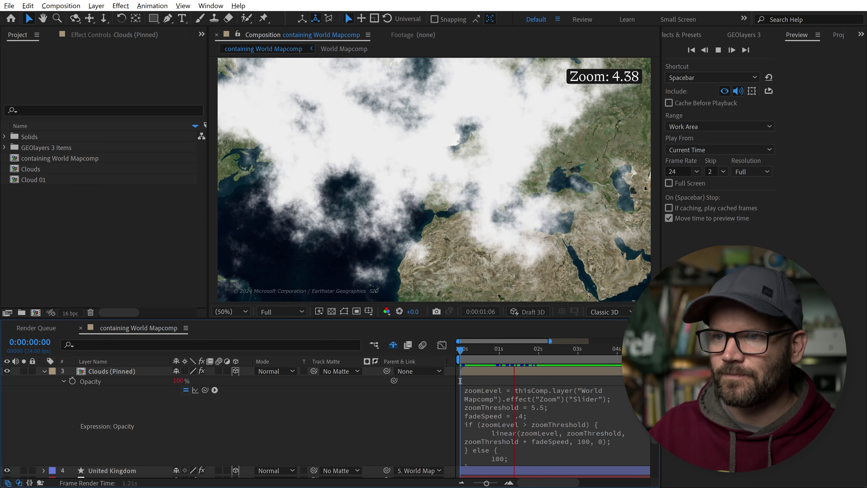
key(space)
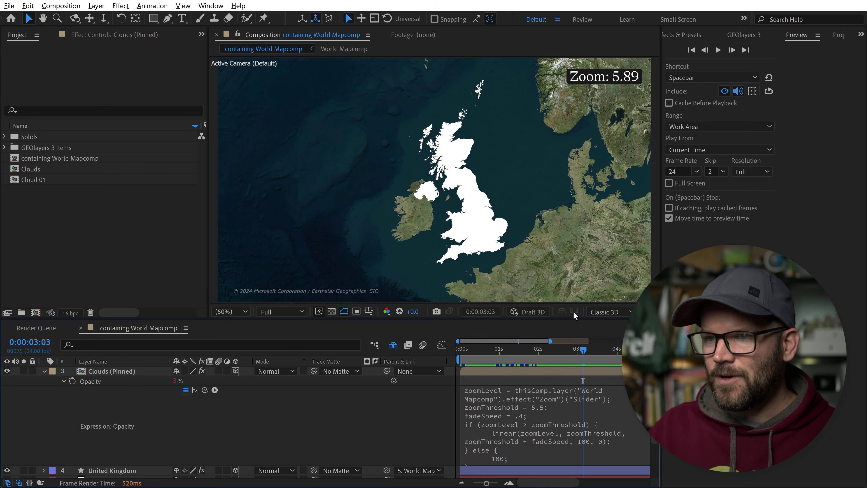
drag(583, 350, 596, 350)
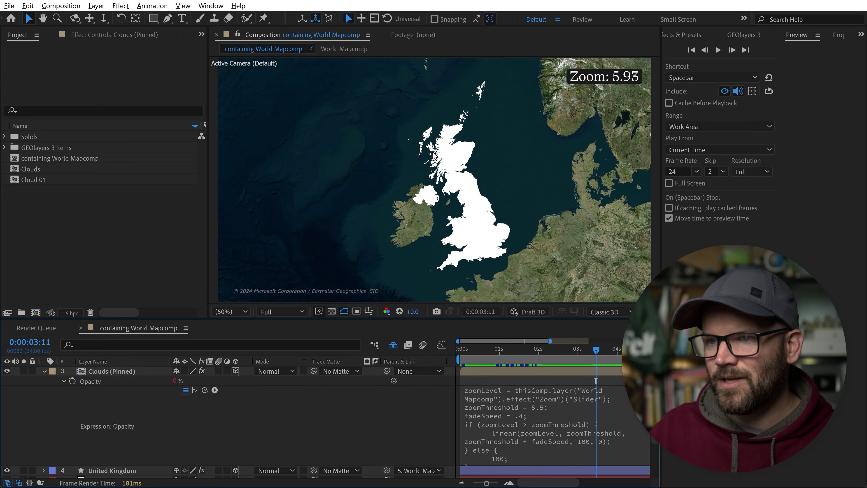
- Show the Modes column, set the United Kingdom layer to Overlay, then deselect all
click(44, 372)
click(105, 385)
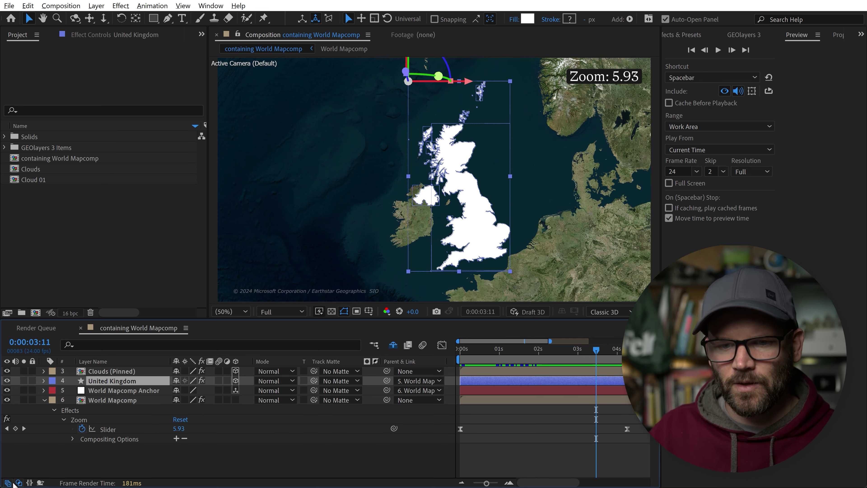
click(19, 482)
click(18, 483)
click(7, 483)
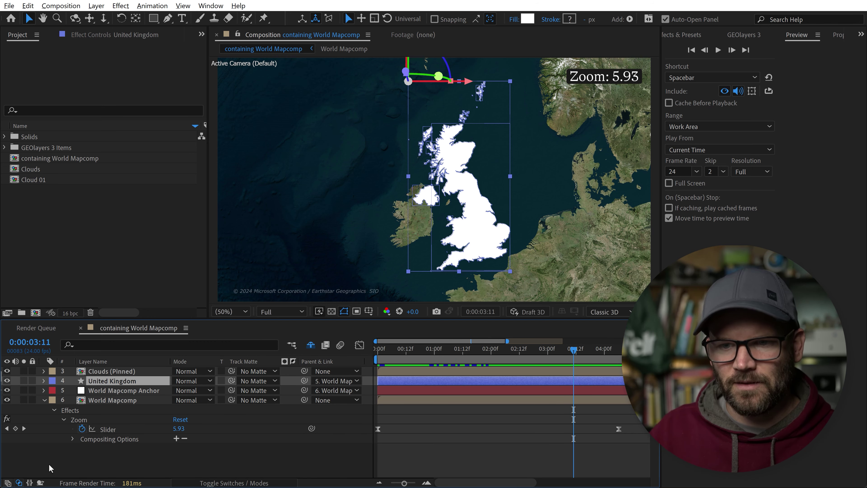
click(196, 378)
click(234, 273)
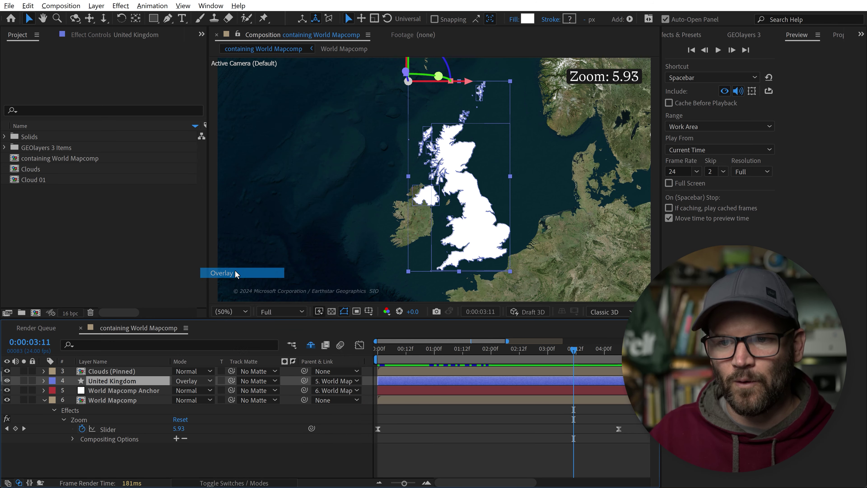
key(ctrl+shift+a)
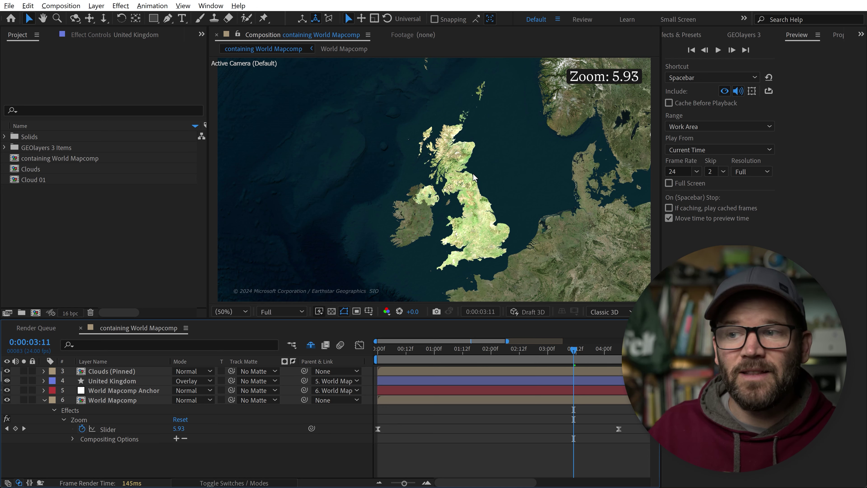
click(44, 400)
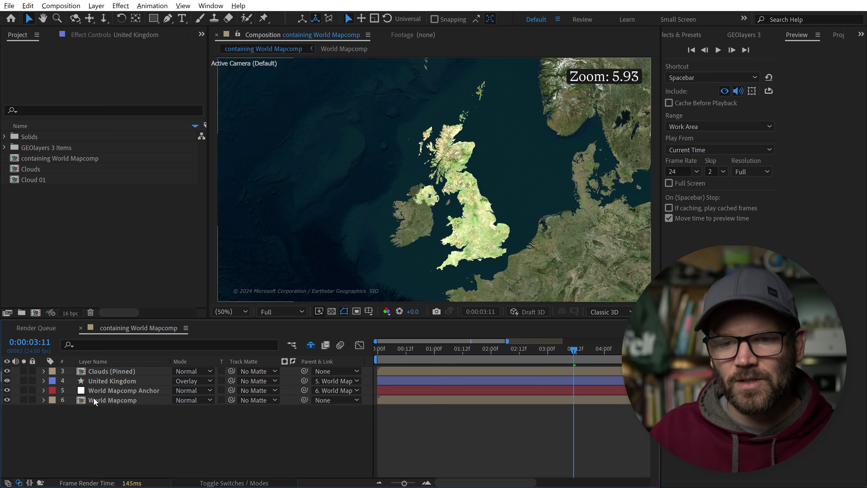
- Copy the fade expression from the Clouds (Pinned) layer's Opacity
click(102, 381)
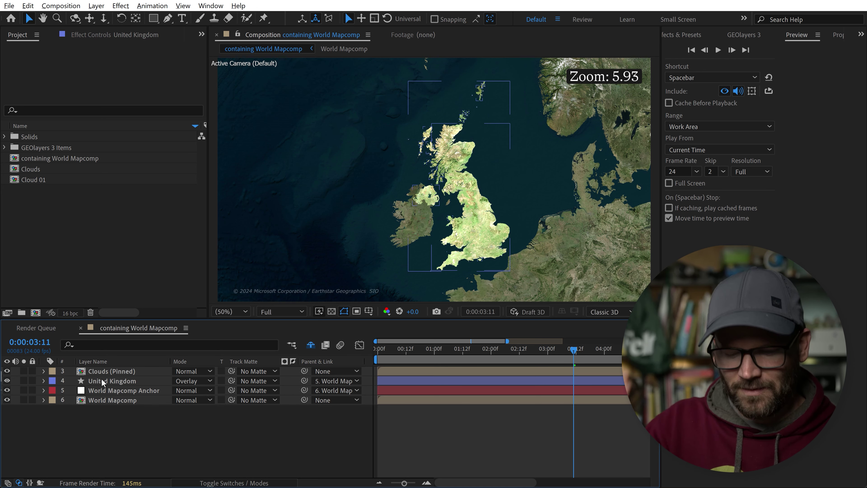
click(105, 373)
key(t)
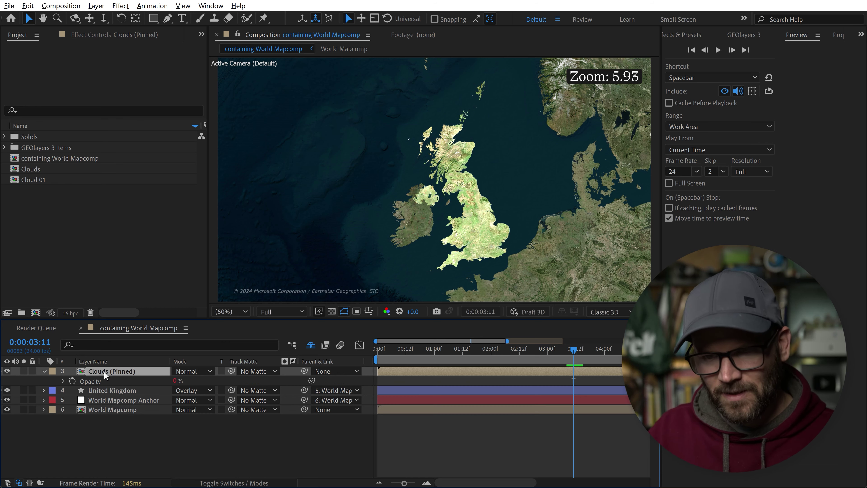
click(62, 381)
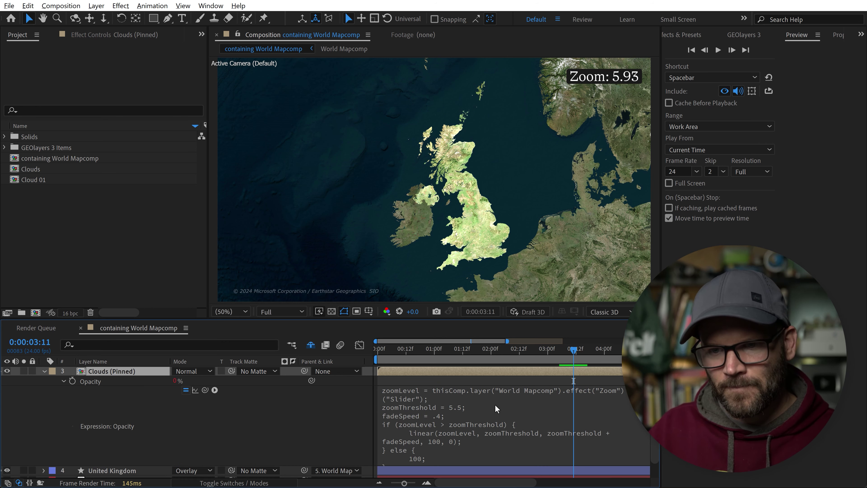
click(465, 404)
click(44, 371)
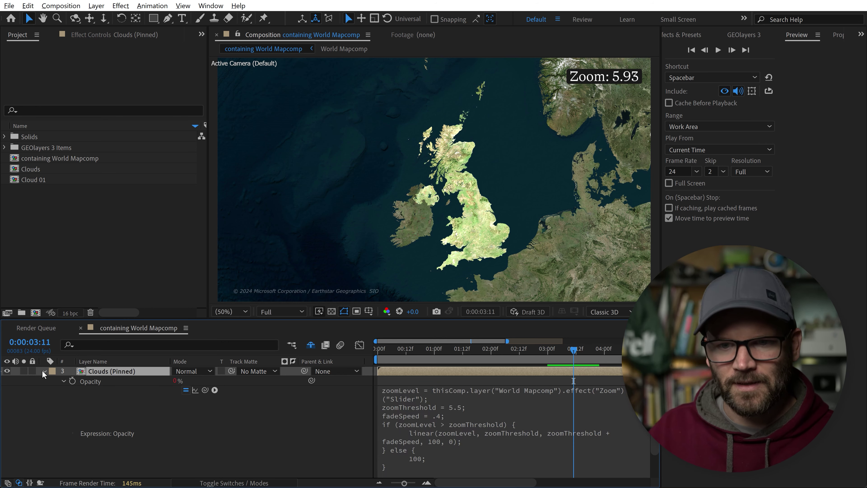
- Paste the fade expression onto the United Kingdom layer's Opacity
click(98, 383)
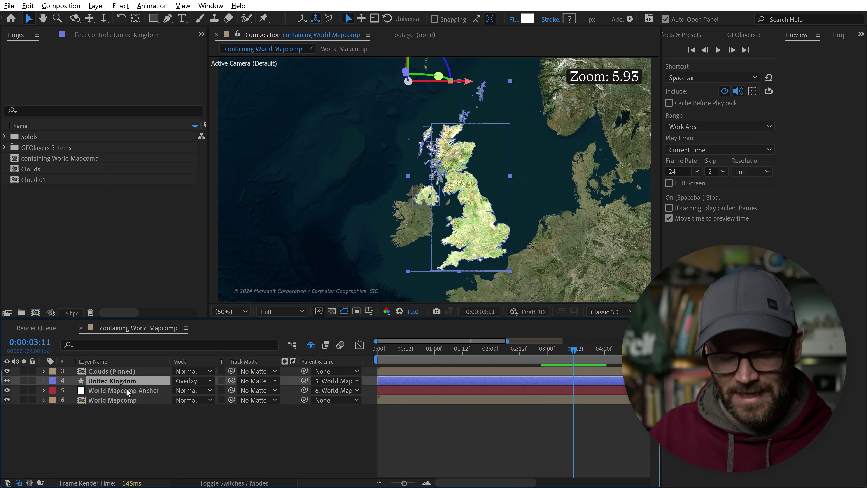
key(t)
alt+click(72, 392)
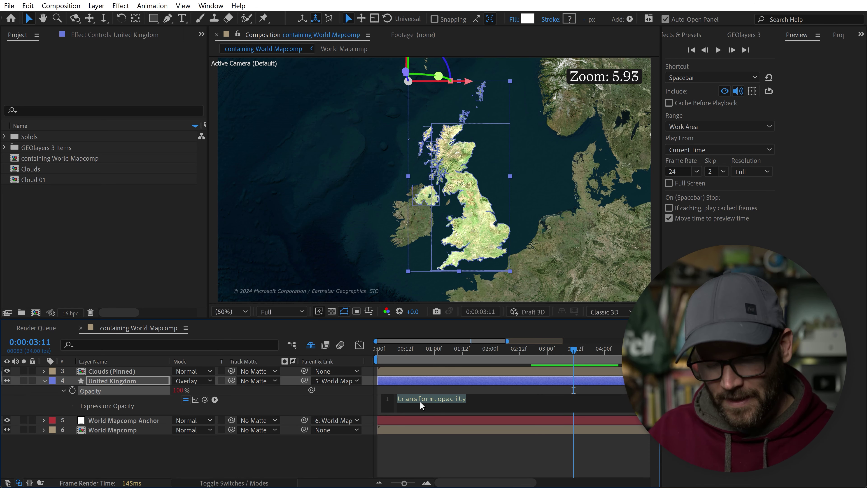
key(ctrl+v)
click(305, 405)
- Reverse the pasted expression to linear(…, 0, 100) with else 0, then restore the workspace
key(grave)
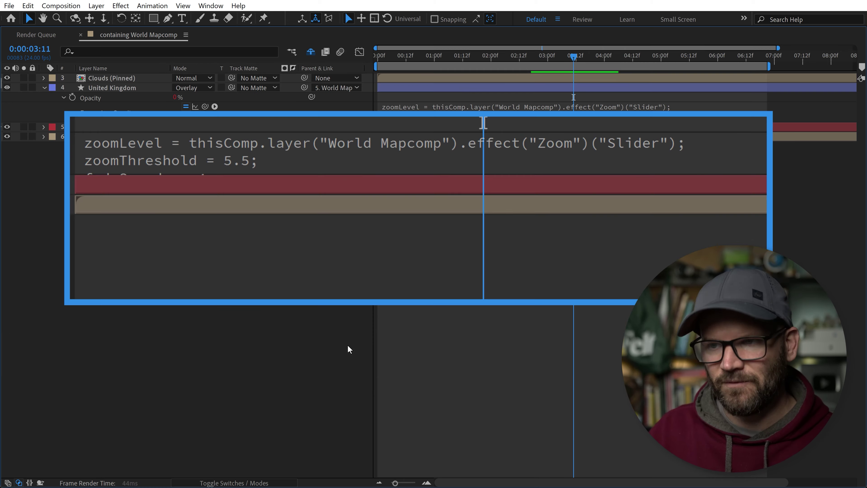
click(440, 140)
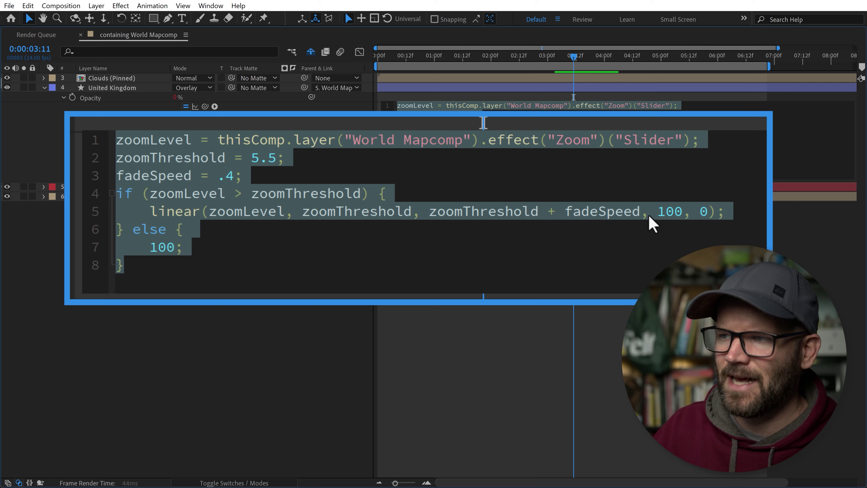
click(673, 212)
double_click(669, 213)
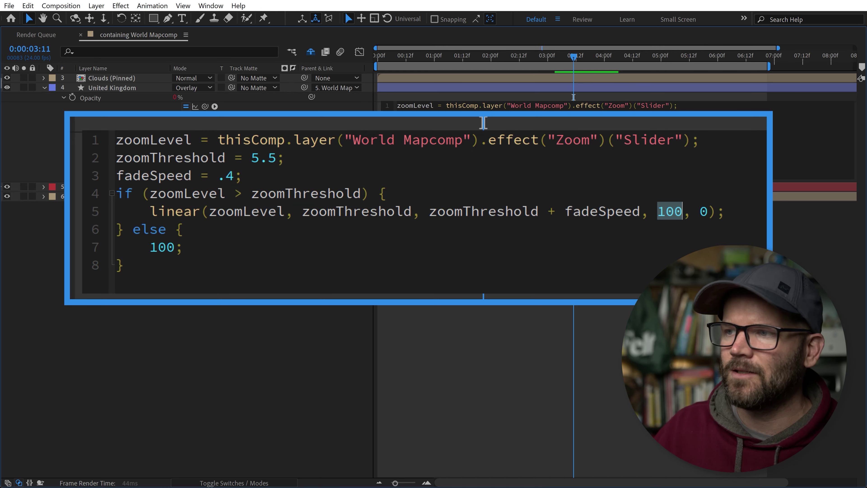
text(0, )
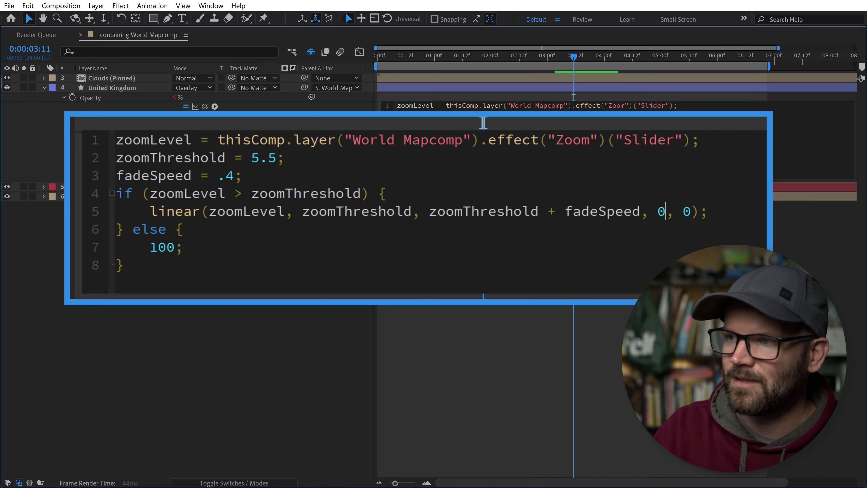
text(10)
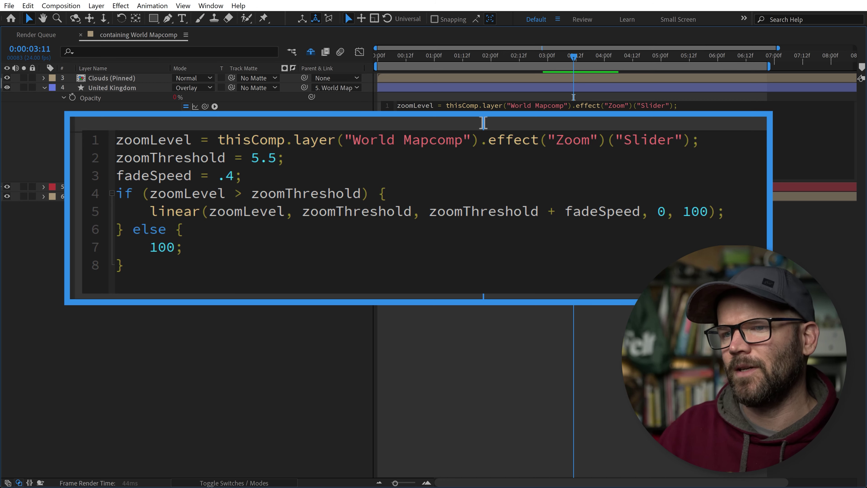
click(150, 248)
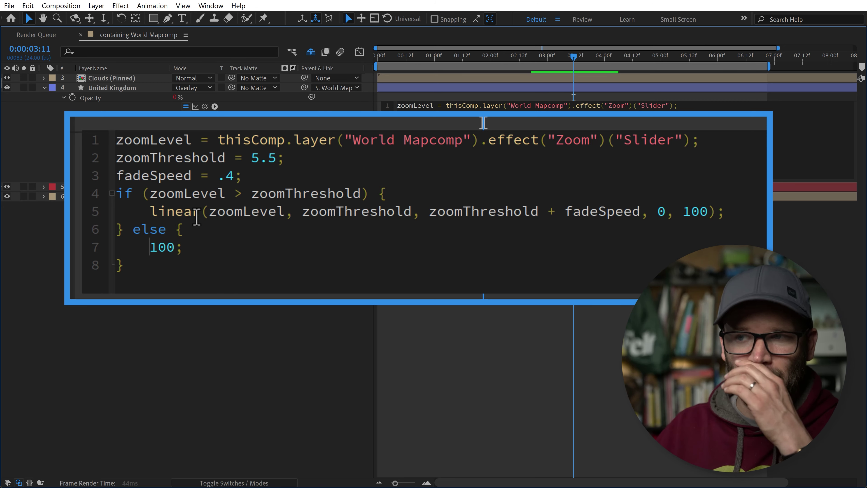
key(Delete)
key(Delete)
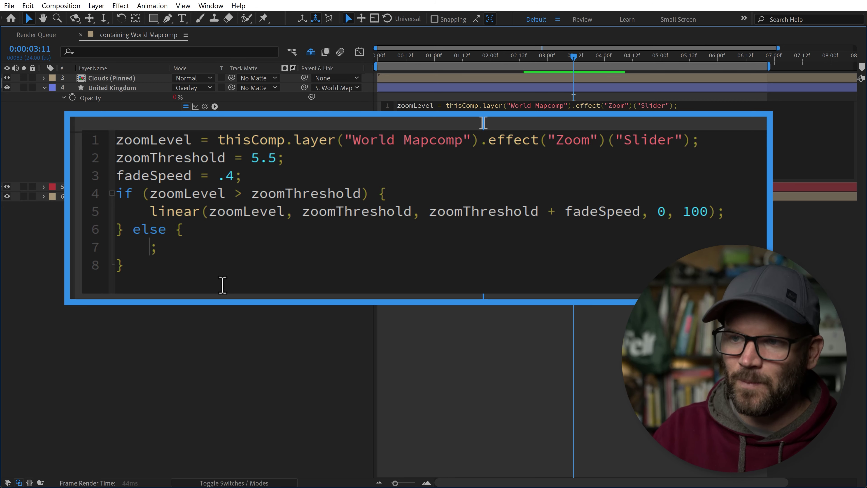
text(0)
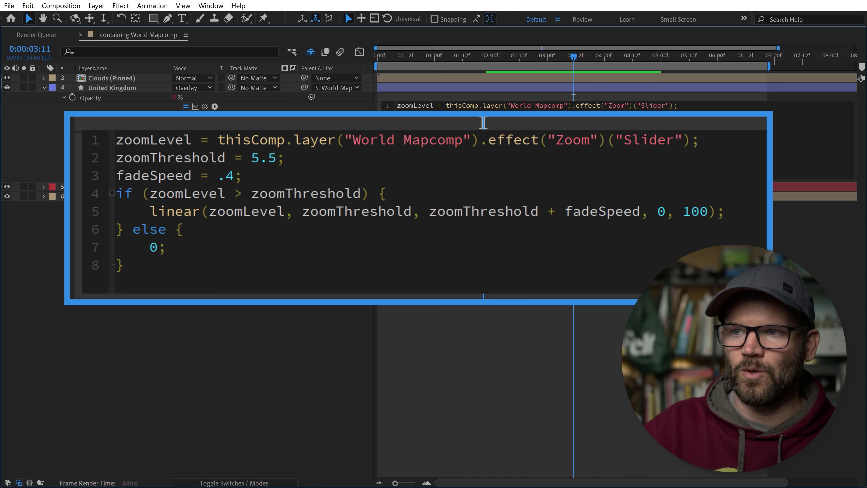
key(KP_Enter)
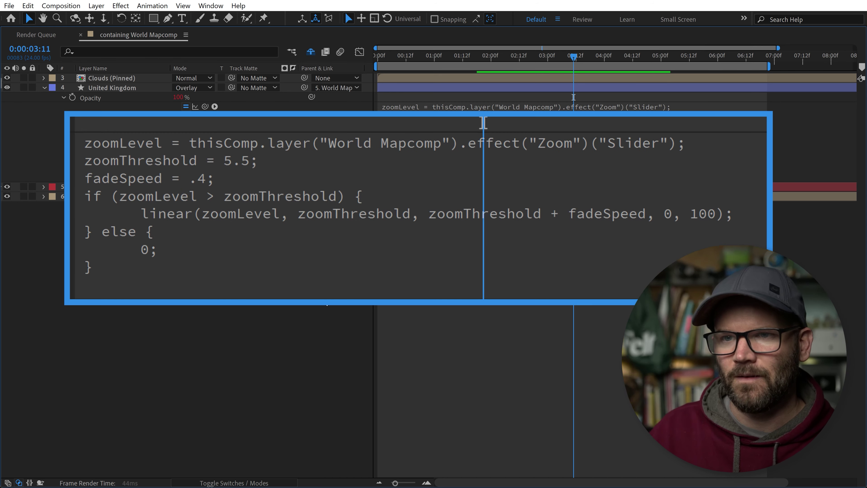
key(grave)
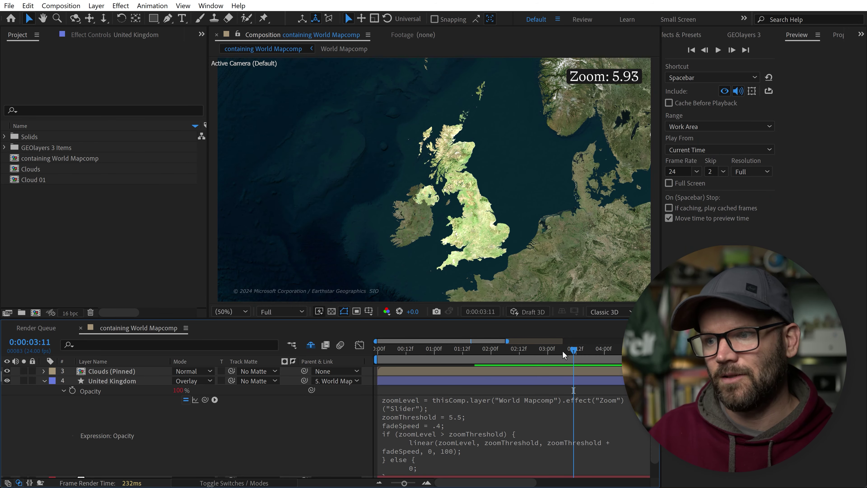
- Hide the clouds and preview from 0:00:01:18, watching the UK shape fade in
drag(567, 354, 496, 350)
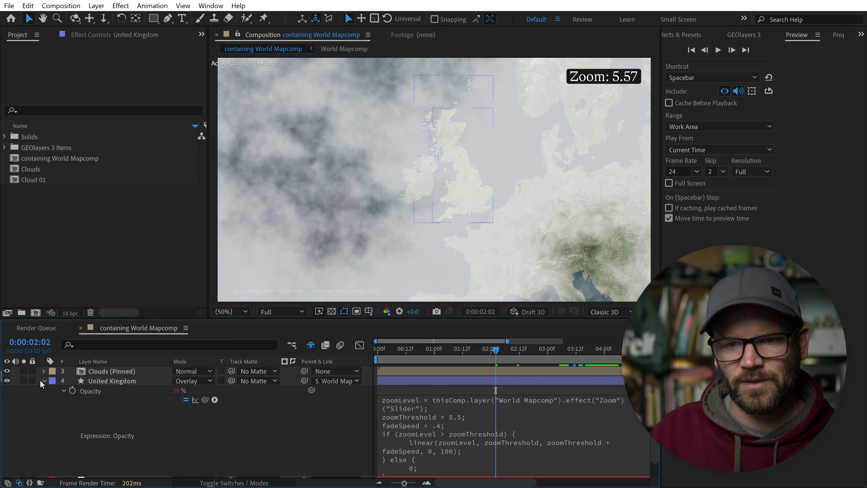
click(43, 382)
click(6, 371)
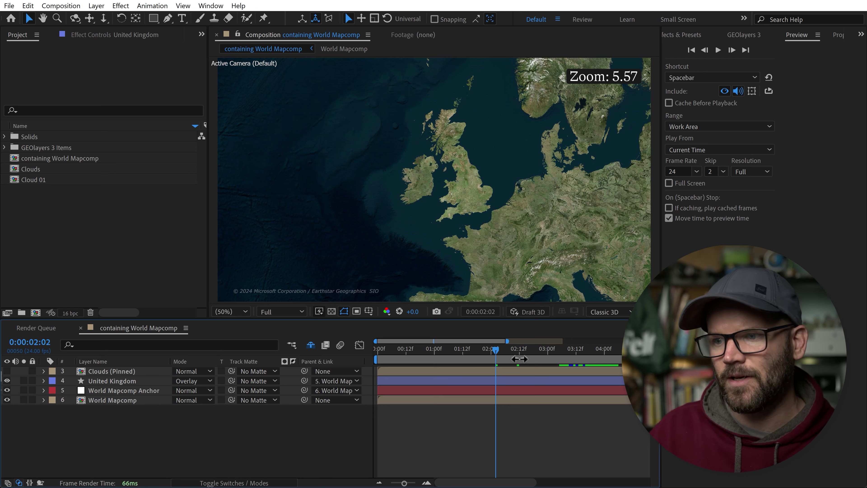
click(477, 349)
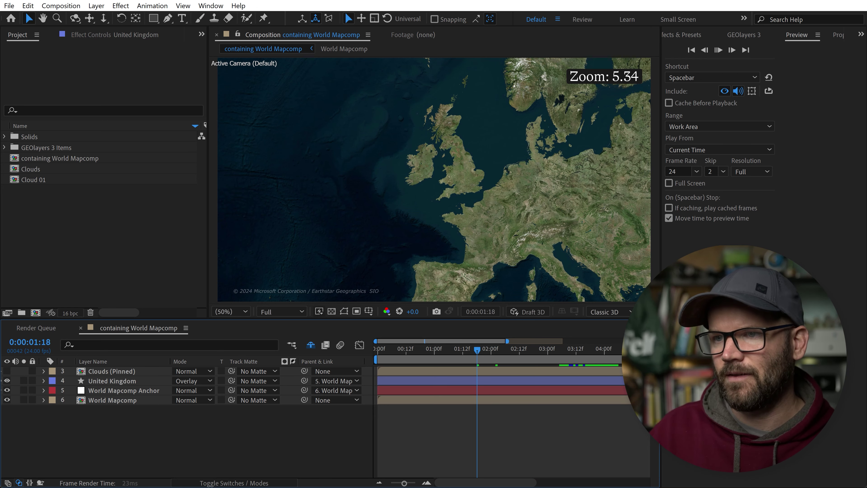
key(space)
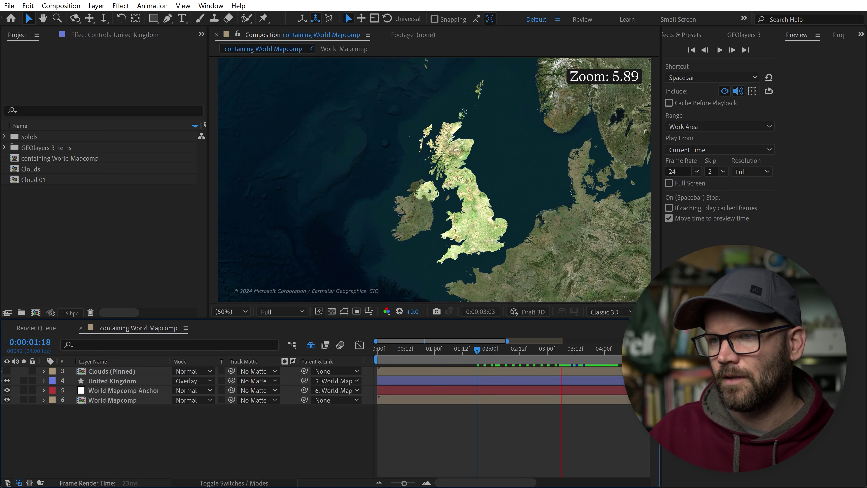
key(minus)
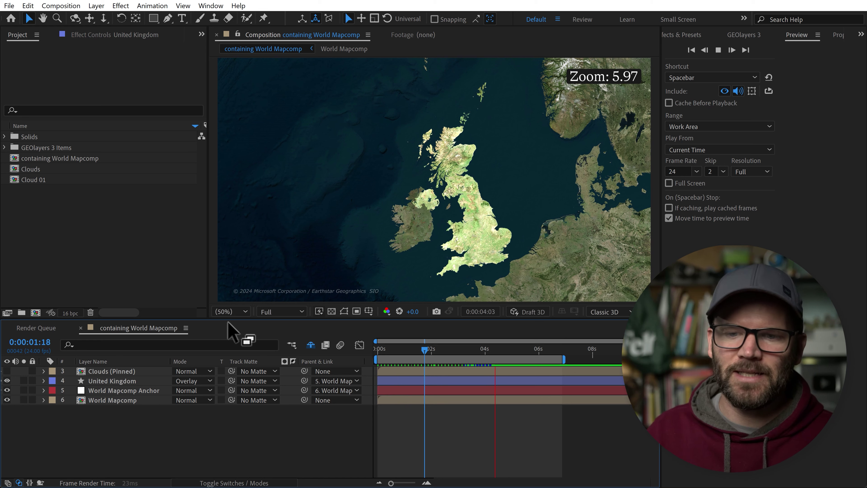
key(space)
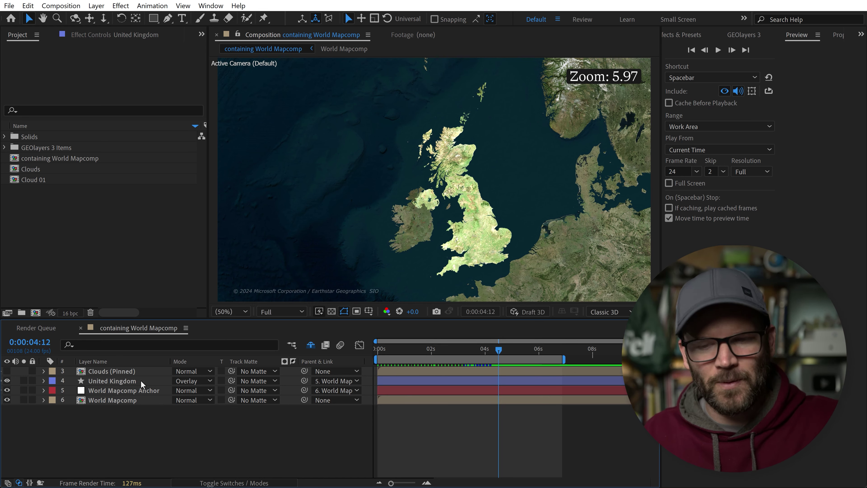
- Turn the Clouds (Pinned) layer back on and review its opacity expression
click(123, 377)
click(123, 373)
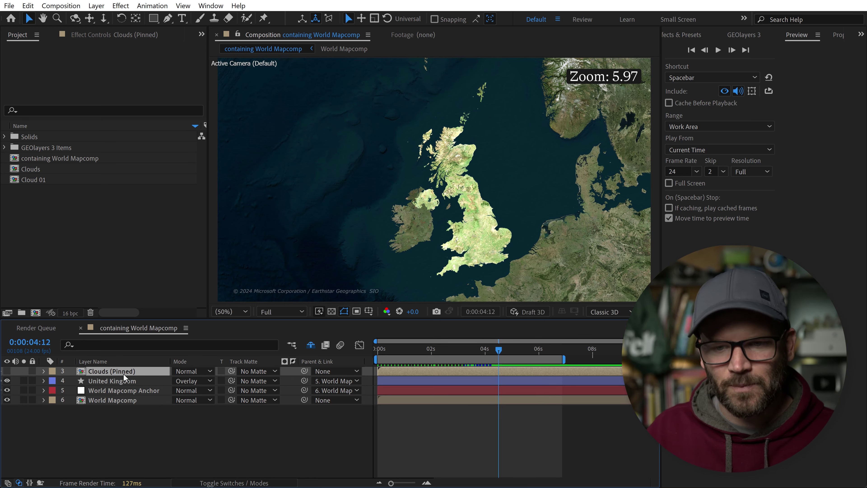
key(t)
click(6, 371)
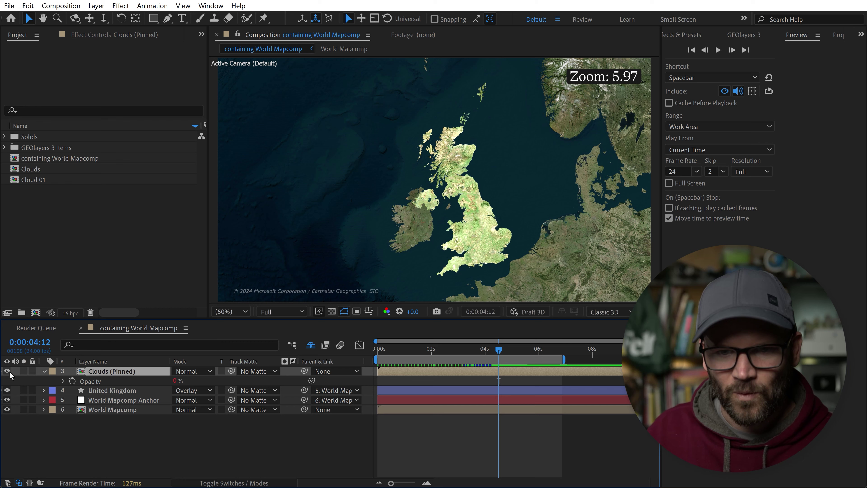
click(63, 381)
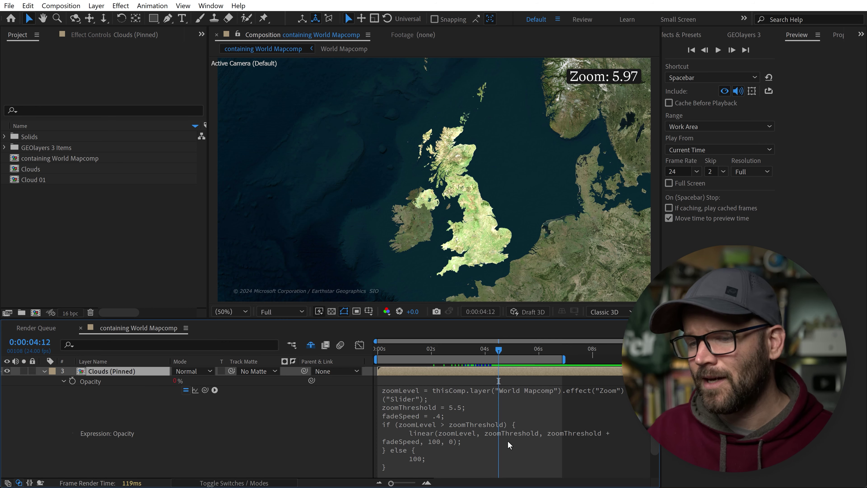
click(44, 371)
- Drag Slider Control from Effects & Presets > Expression Controls onto the United Kingdom layer
click(98, 382)
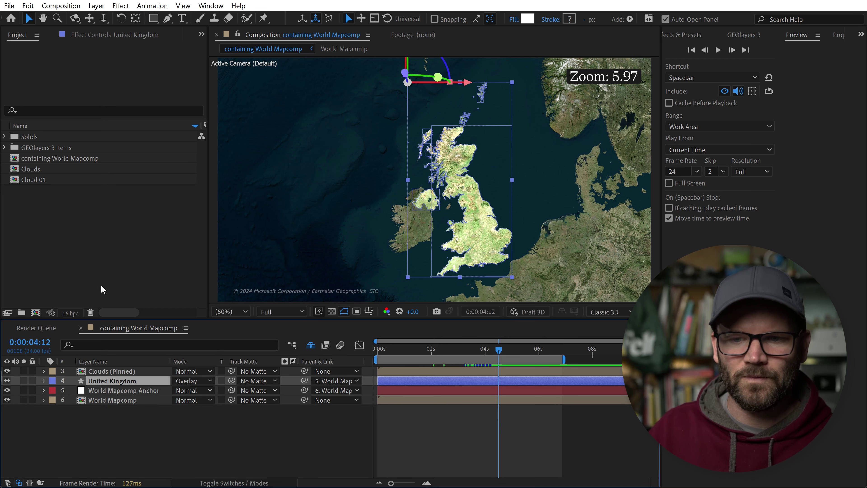
click(105, 35)
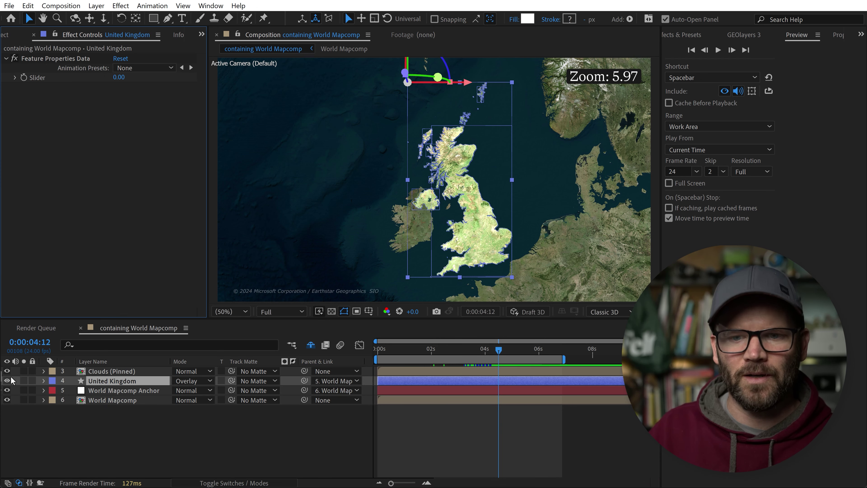
click(43, 381)
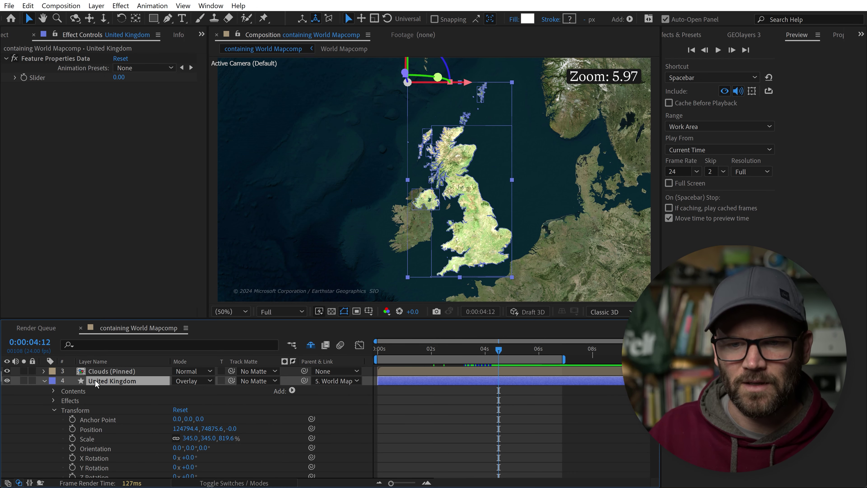
click(54, 410)
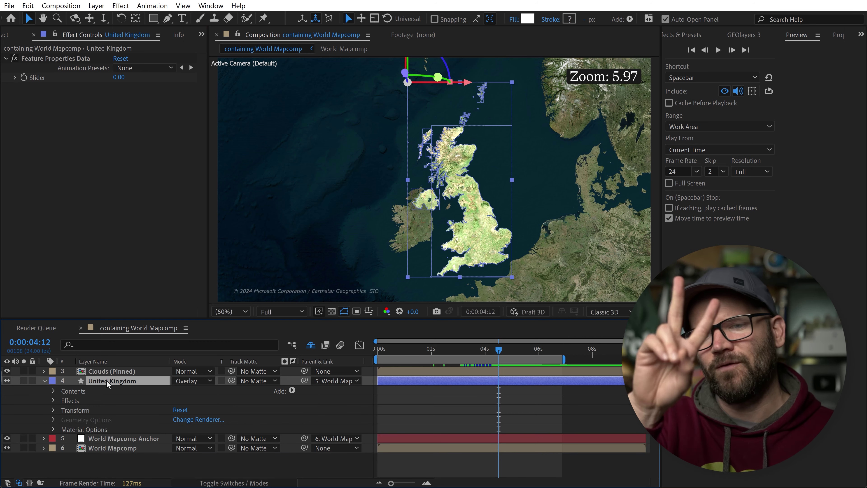
key(ctrl+space)
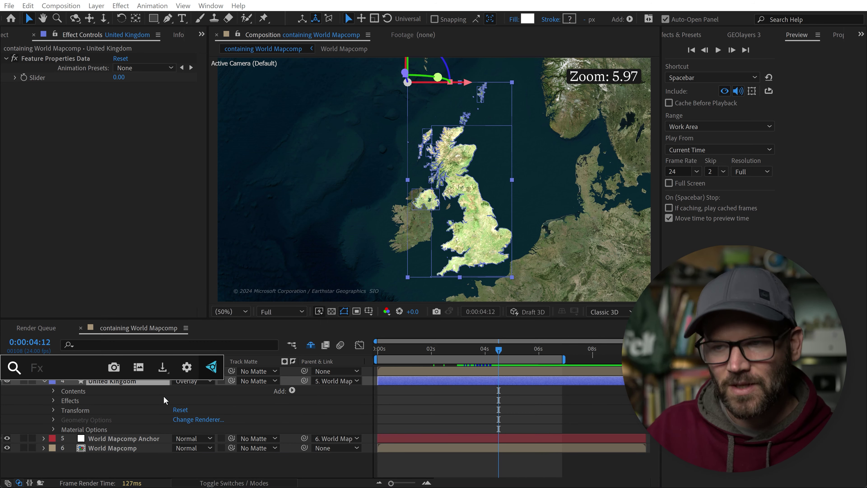
key(Escape)
click(124, 382)
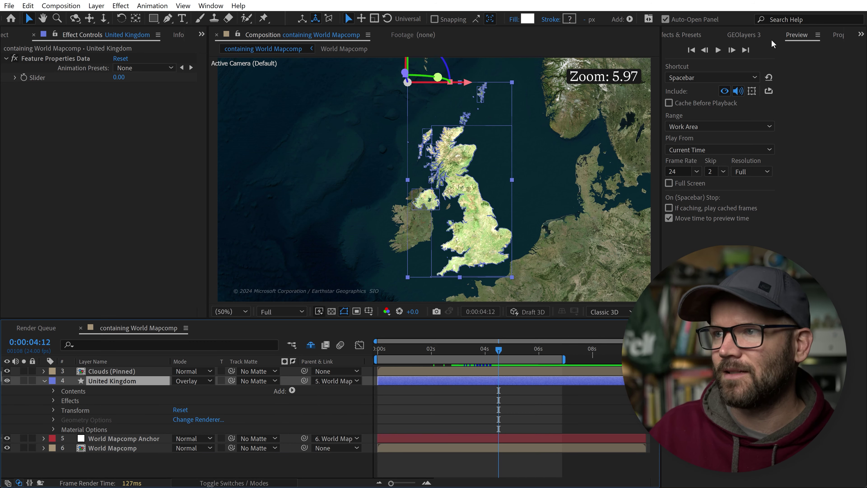
click(672, 36)
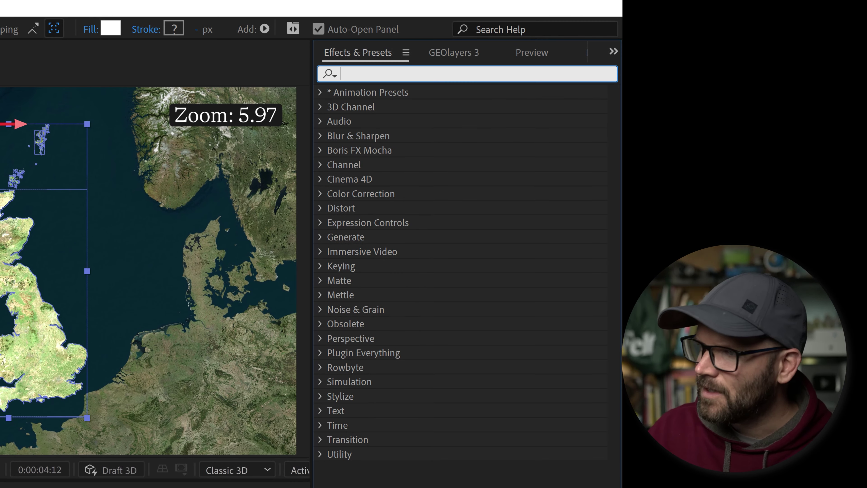
click(323, 226)
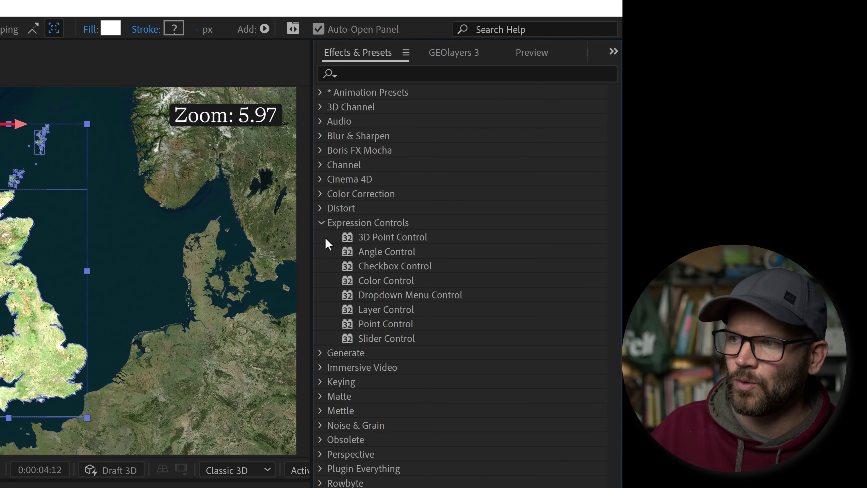
drag(379, 338, 160, 429)
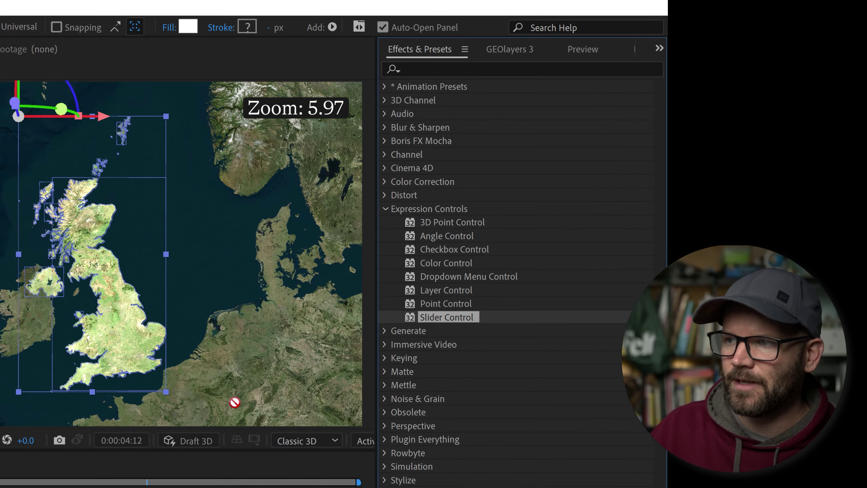
drag(235, 402, 0, 487)
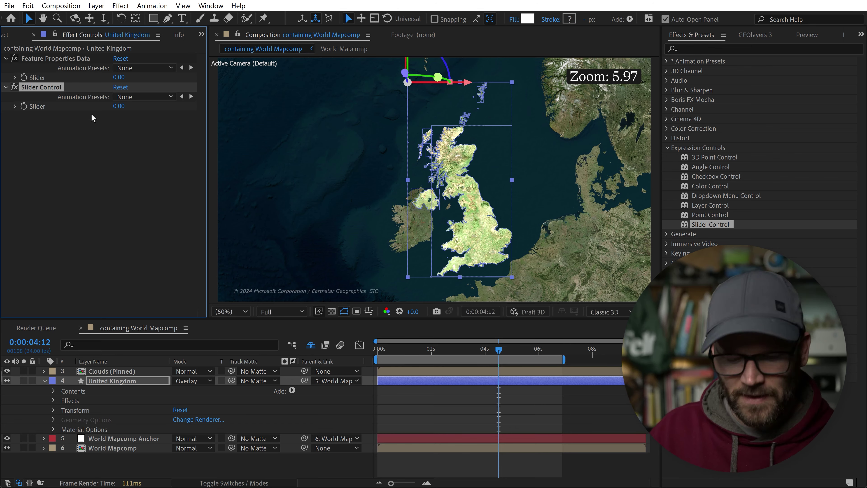
- Duplicate the slider and rename the two copies Zoom Threshold and Fade Speed
key(ctrl+d)
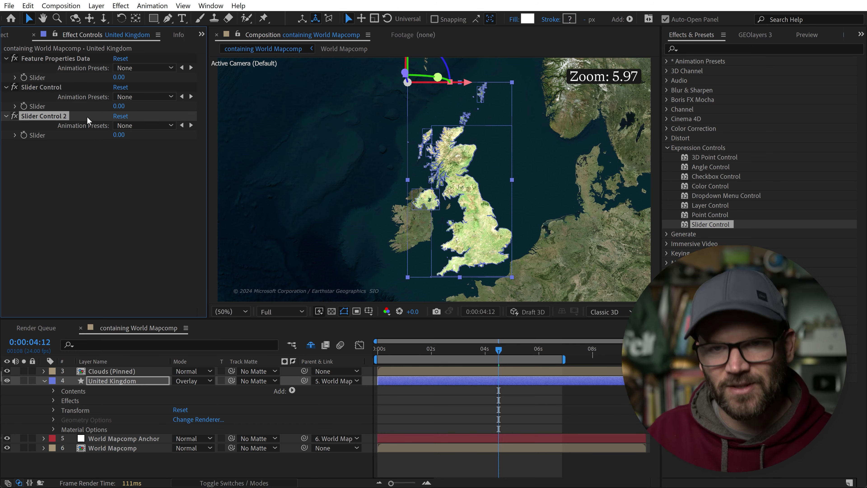
click(53, 88)
key(Return)
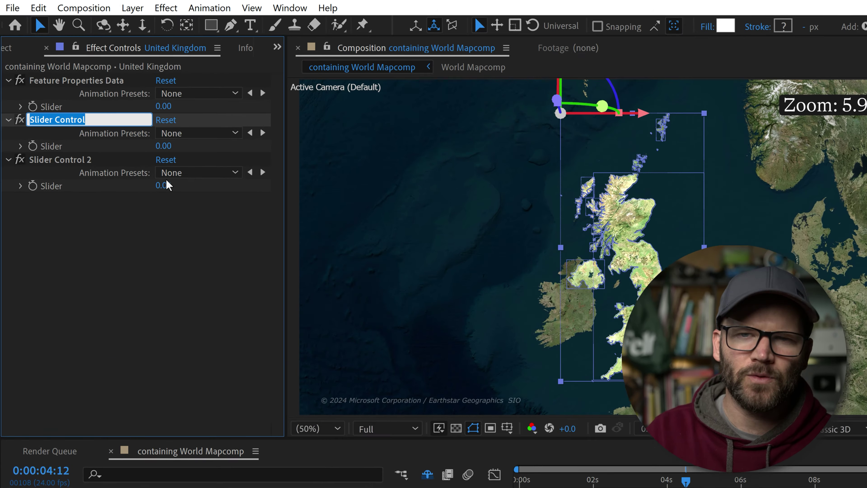
text(Zoom )
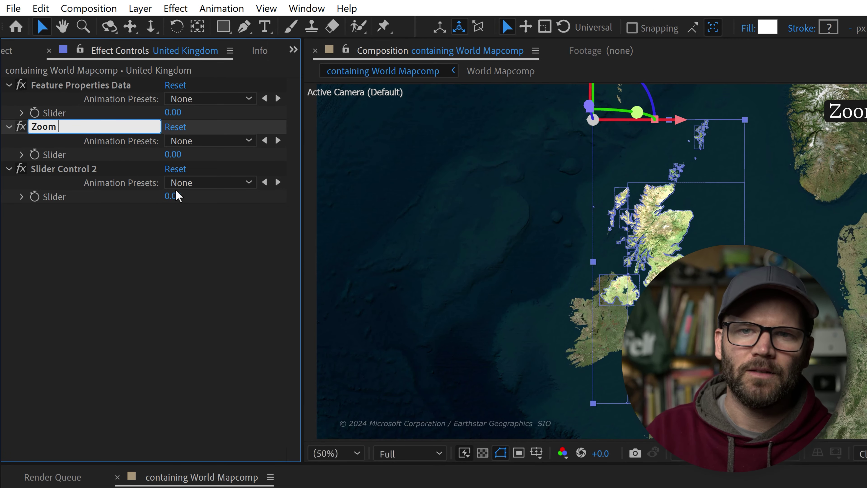
text(Threshold)
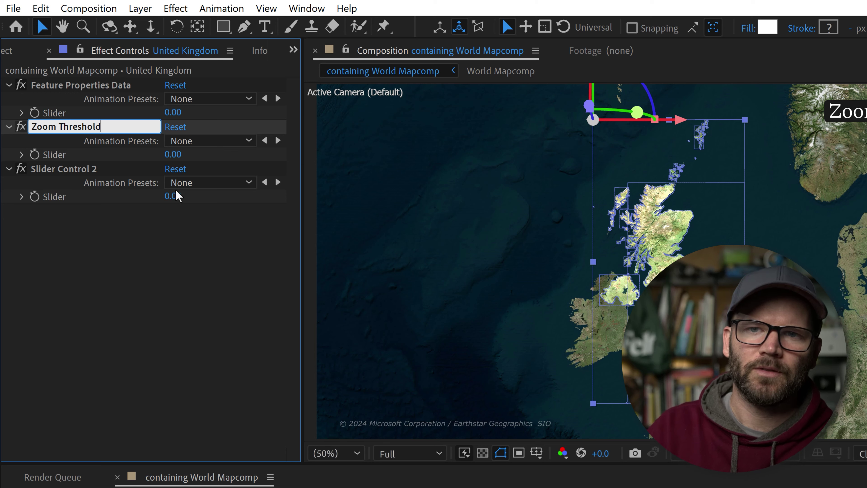
click(87, 169)
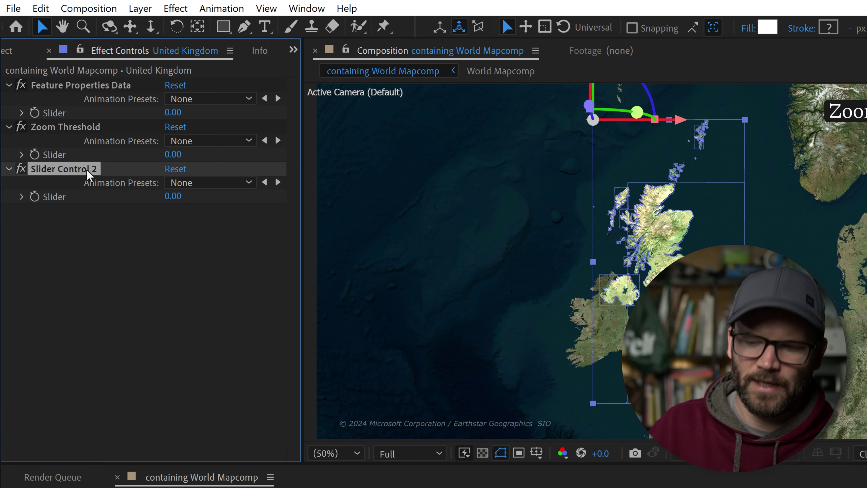
key(Return)
text(Fade Speed)
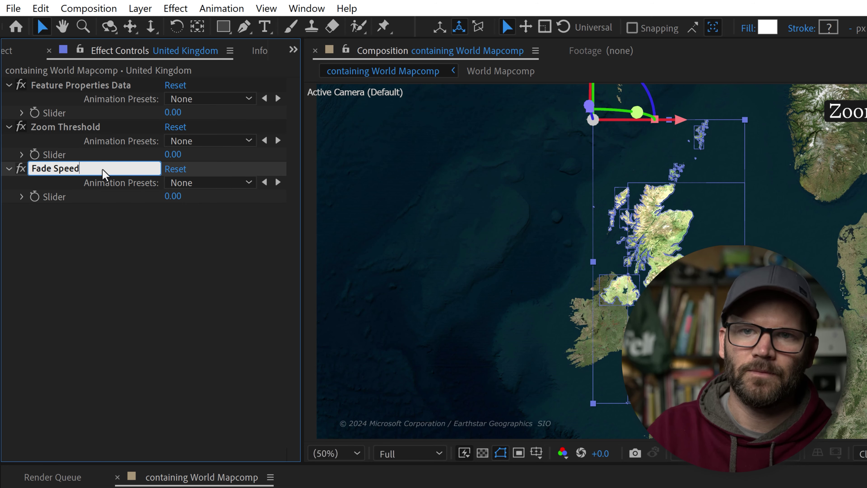
key(Return)
- Set Zoom Threshold to 5.5 and Fade Speed to 0.4
click(174, 154)
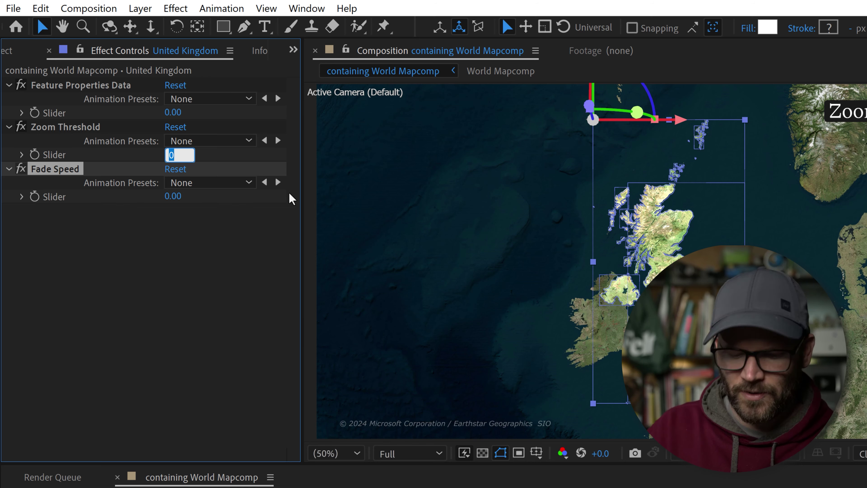
text(5.5)
key(Return)
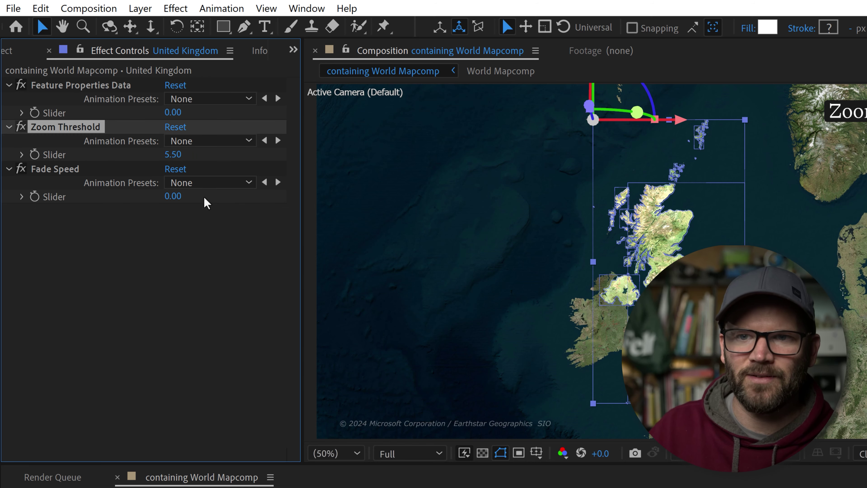
click(175, 196)
text(.4)
key(Return)
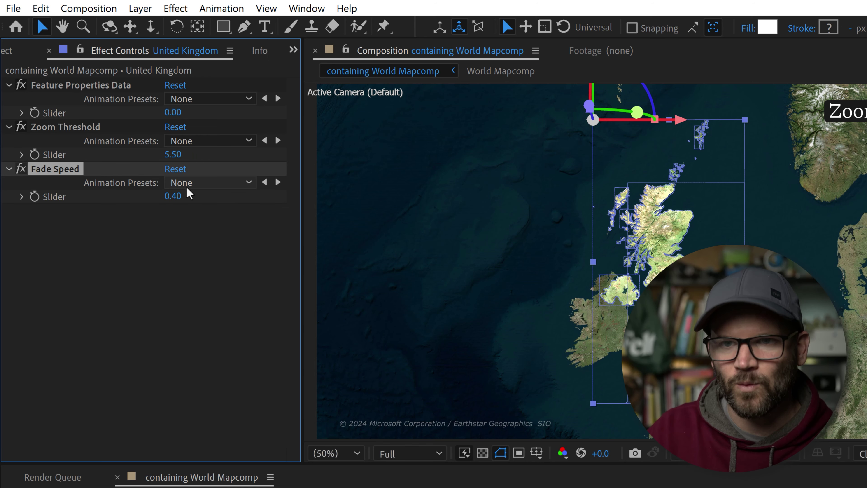
click(215, 307)
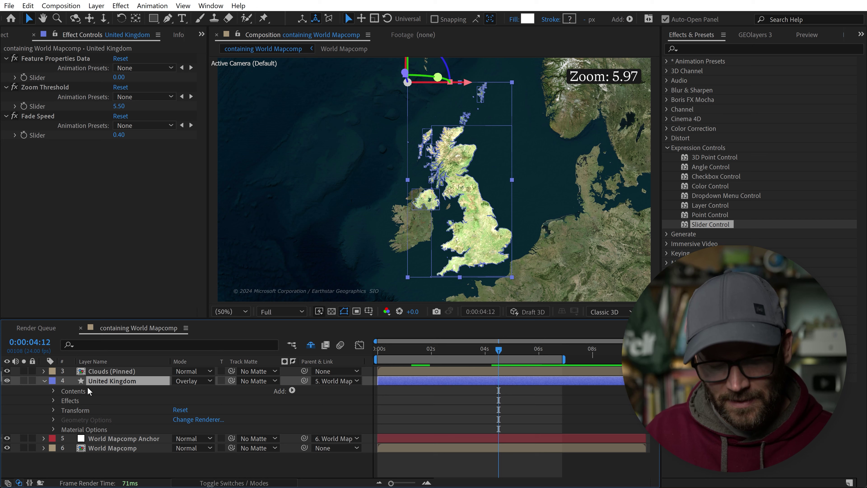
- Link the United Kingdom expression's 5.5 zoomThreshold value to the Zoom Threshold slider
key(t)
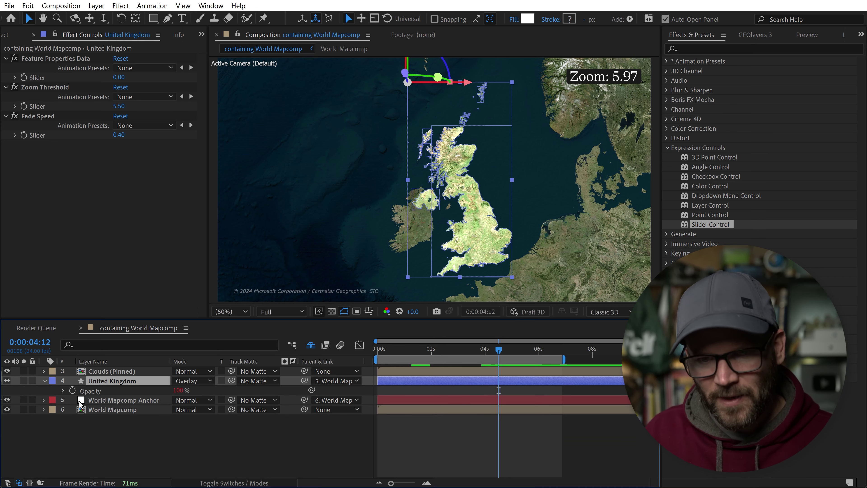
text(zoomLevel = thisComp.layer("World Mapcomp").effect("Zoom")("Slider"); zoomThreshold = 5.5; fadeSpeed = .4; if (zoomLevel > zoomThreshold) { 	linear(zoomLevel, zoomThreshold, zoomThreshold + fadeSpeed, 0, 100); } else { 	0; })
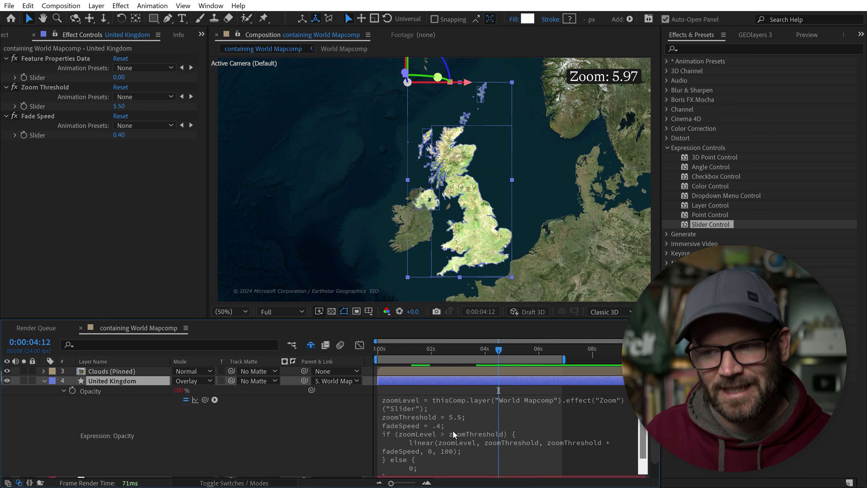
click(455, 435)
click(447, 424)
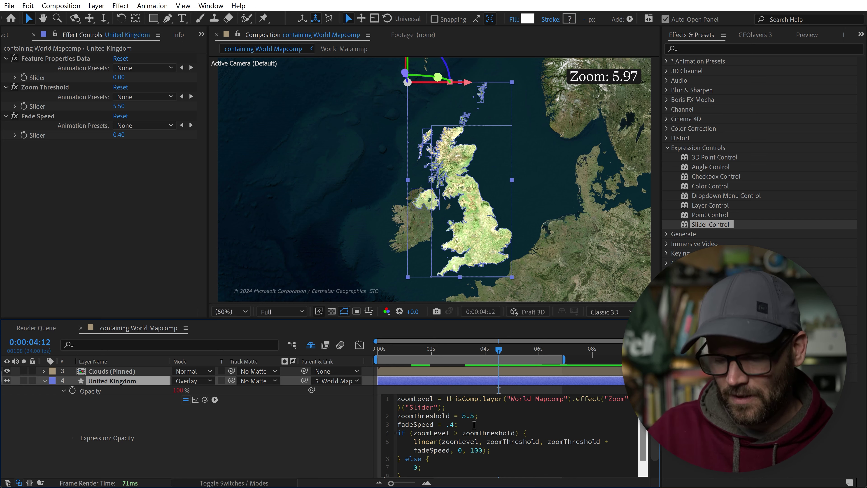
key(Return)
drag(464, 416, 473, 416)
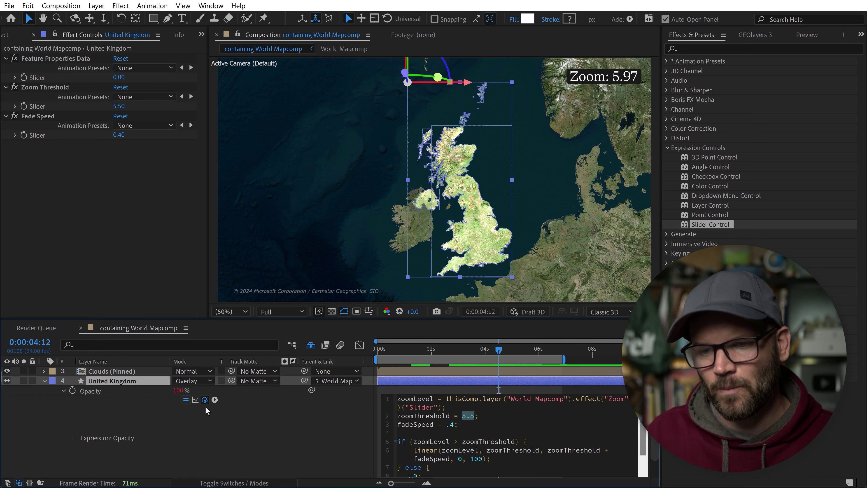
drag(208, 412, 37, 106)
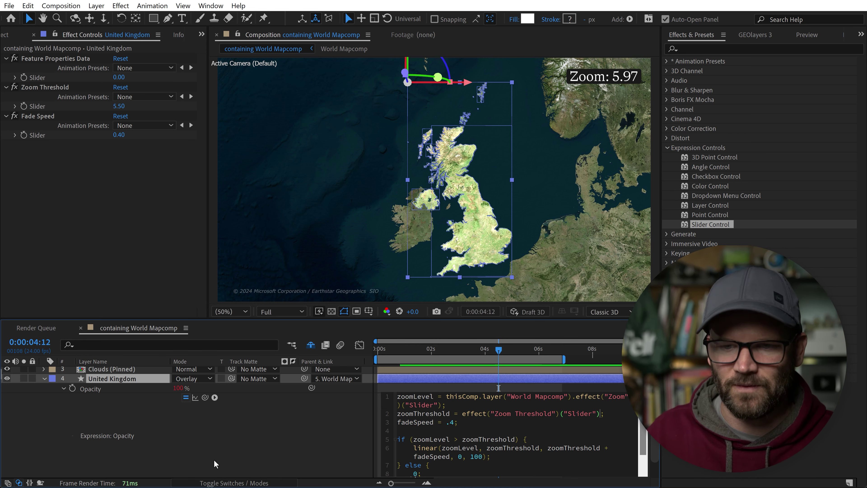
click(215, 446)
- Link the expression's fadeSpeed value to the Fade Speed slider
click(453, 423)
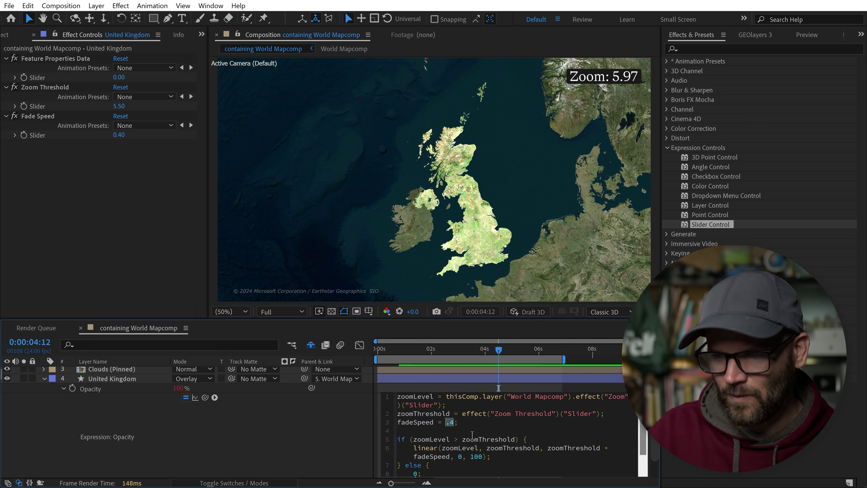
drag(214, 398, 36, 135)
click(201, 429)
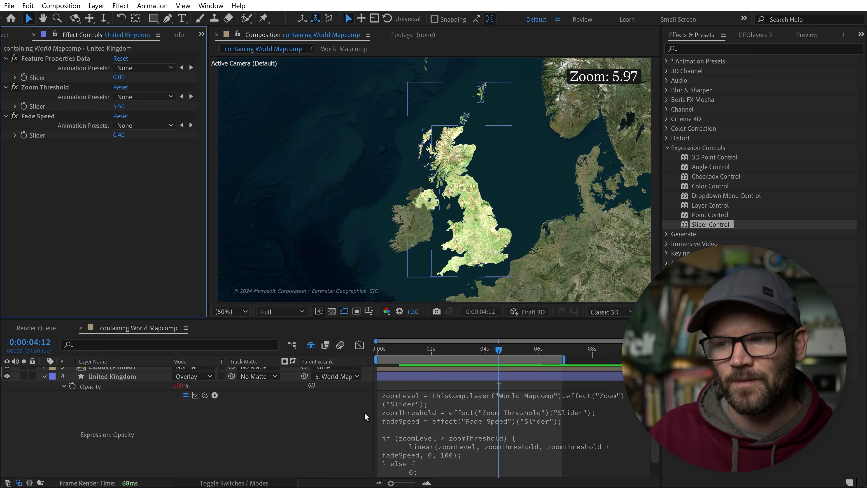
- Enter 5.70 for Zoom Threshold and 0.20 for Fade Speed on the United Kingdom sliders
click(334, 445)
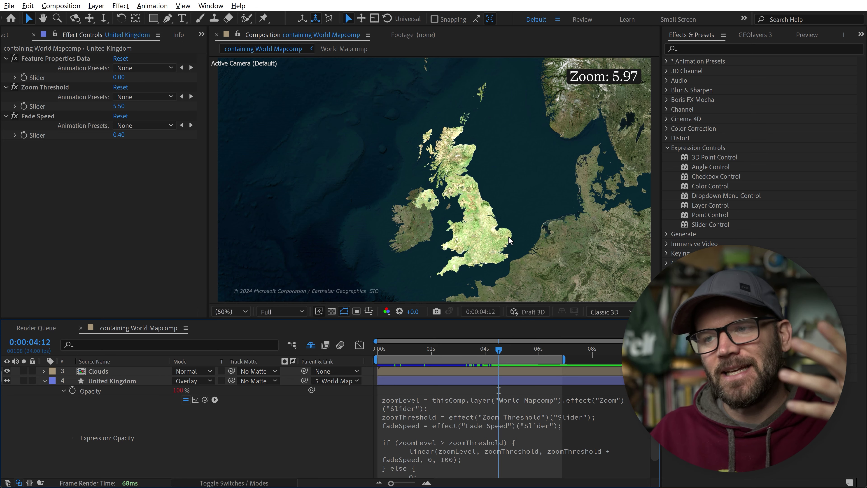
click(119, 106)
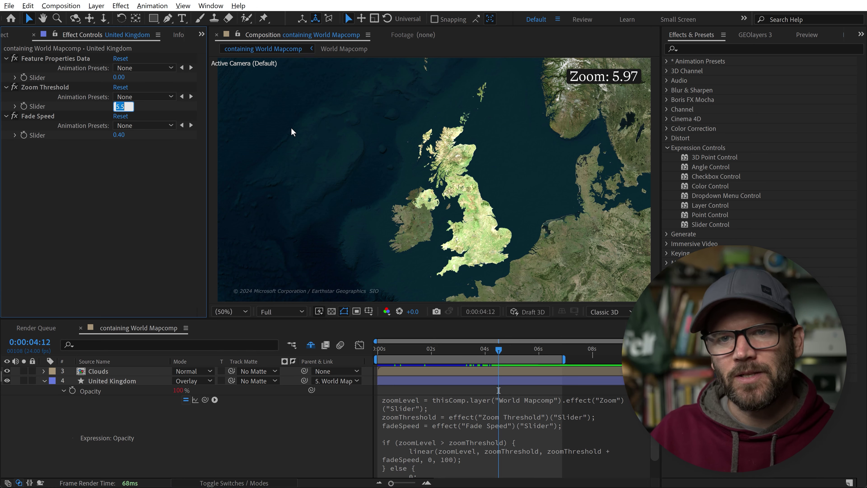
text(5)
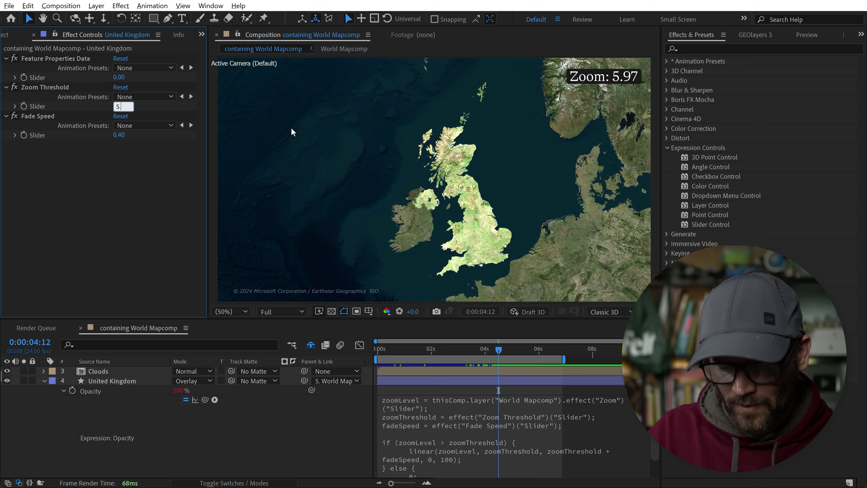
key(Return)
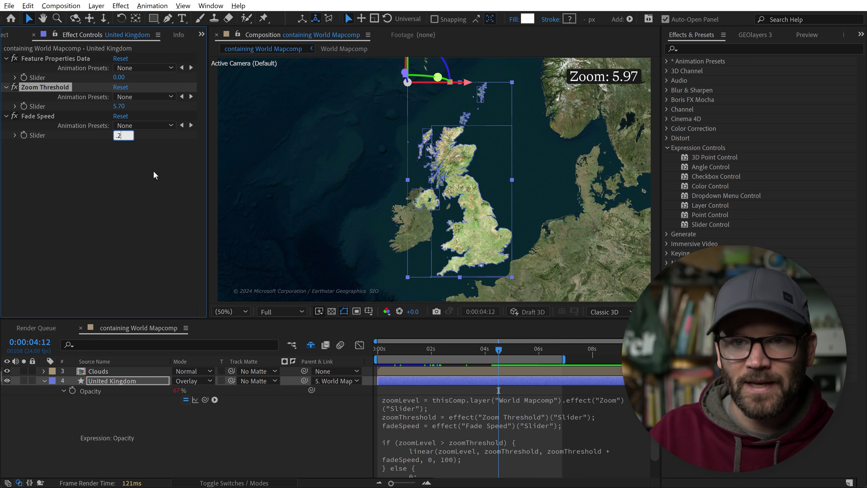
text(.2)
key(Return)
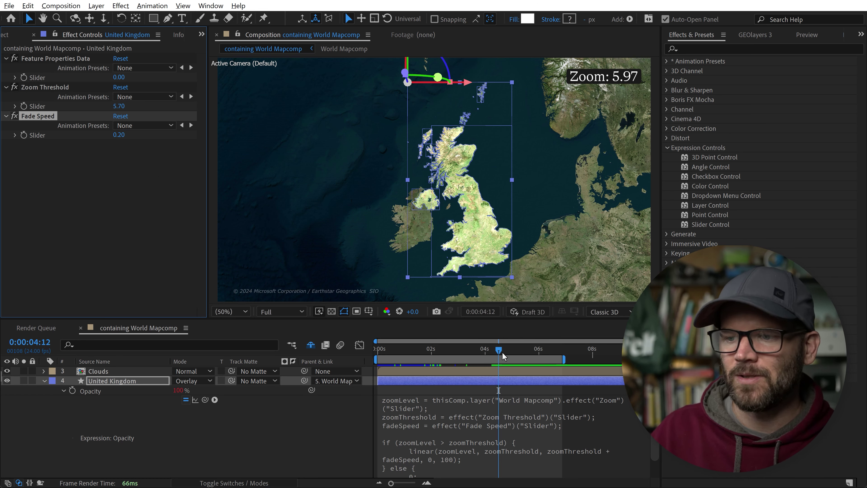
drag(502, 352, 436, 349)
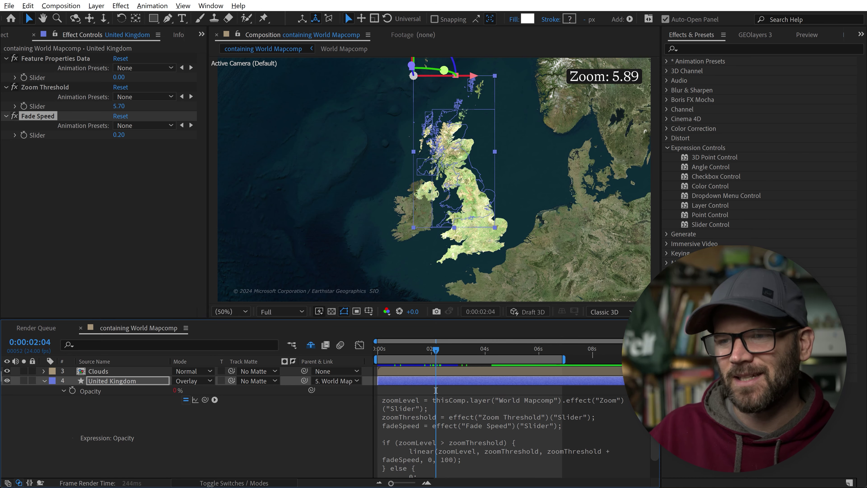
key(space)
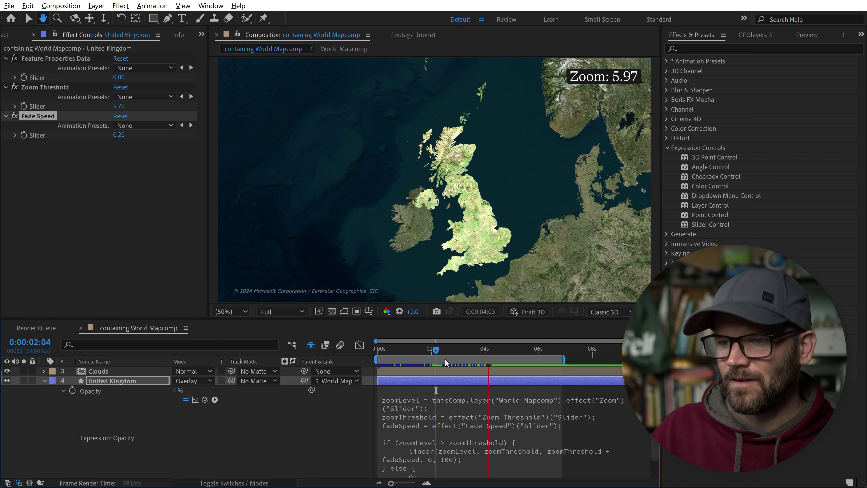
key(space)
drag(431, 350, 406, 350)
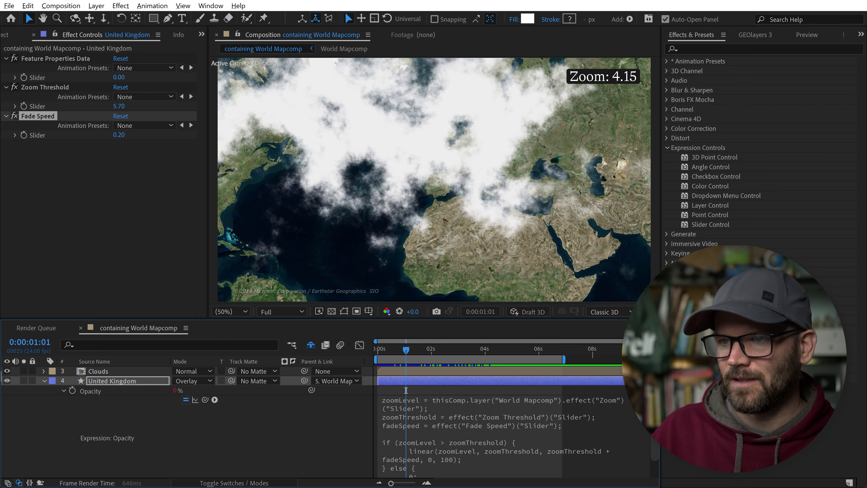
key(space)
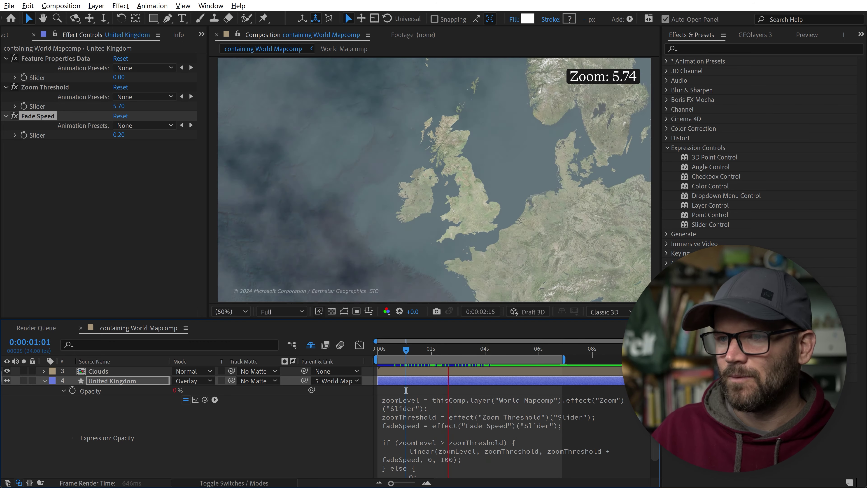
key(space)
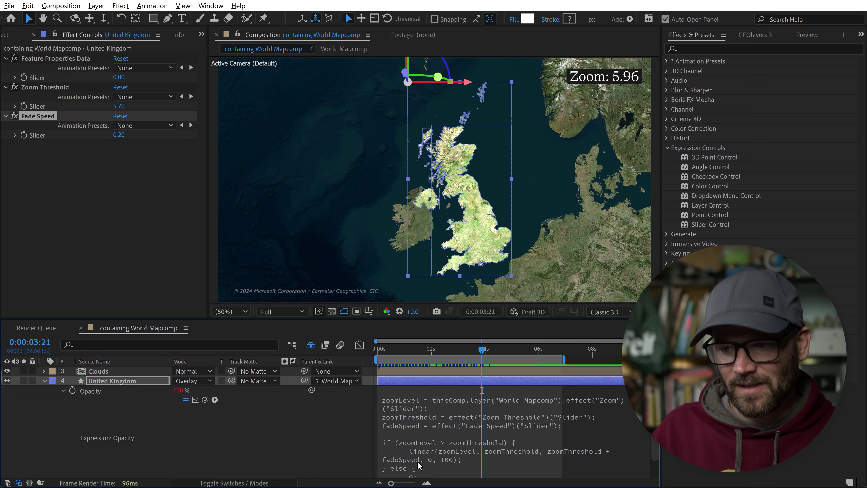
- Change the final 0 in the Clouds opacity linear() to 50, then preview the haze
click(44, 382)
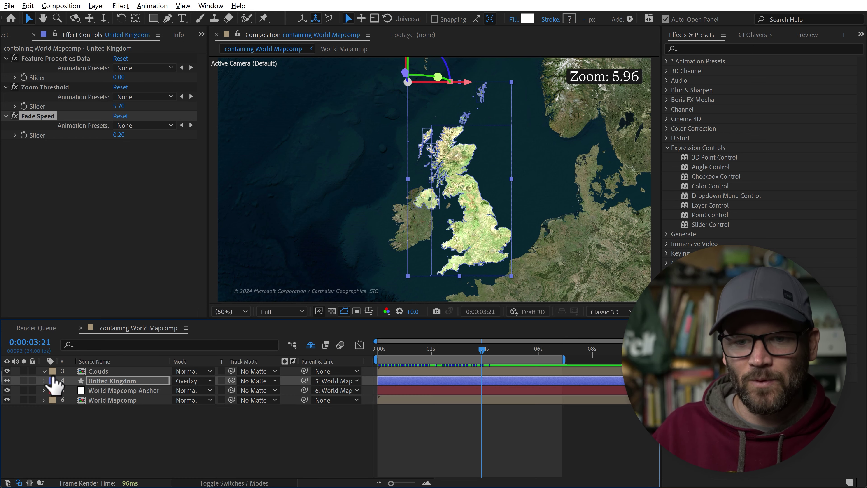
click(44, 371)
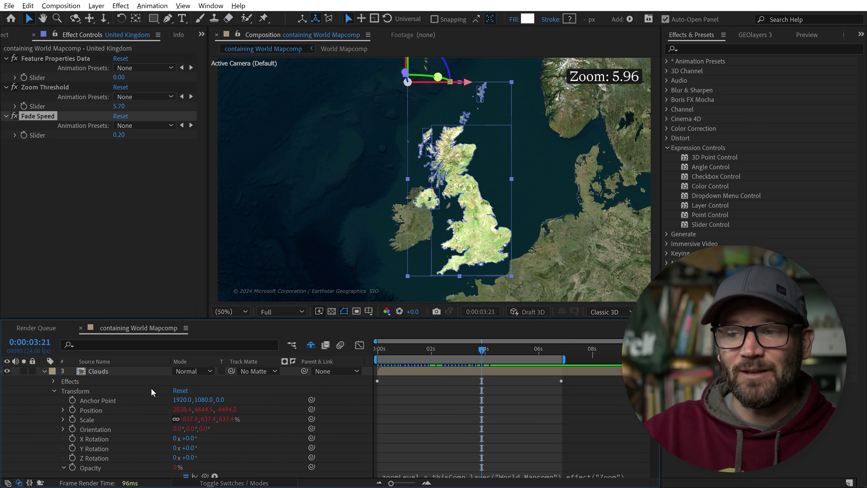
click(98, 371)
key(u)
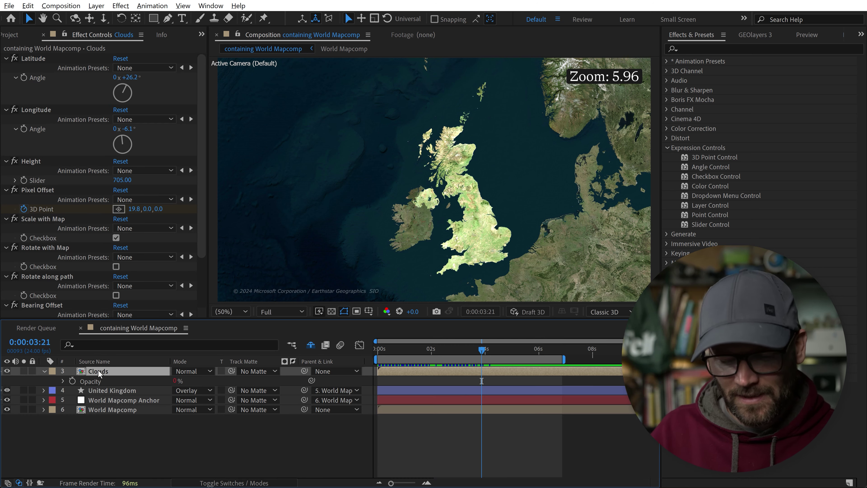
click(62, 381)
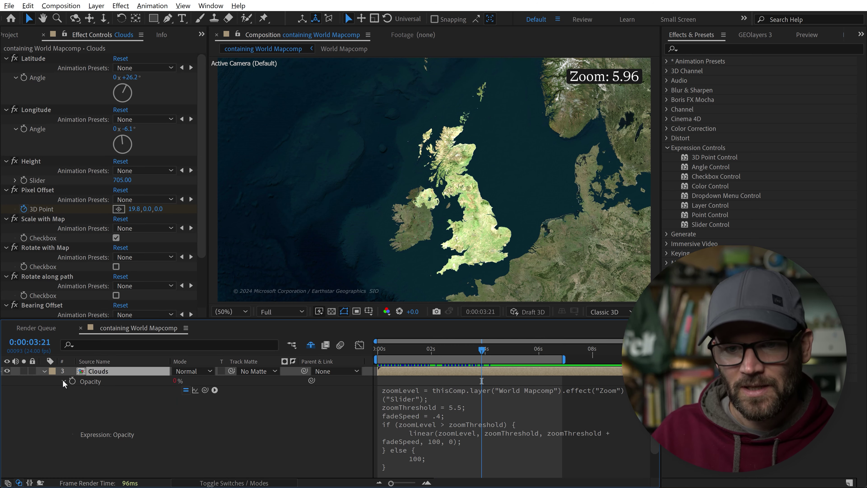
click(444, 437)
click(480, 440)
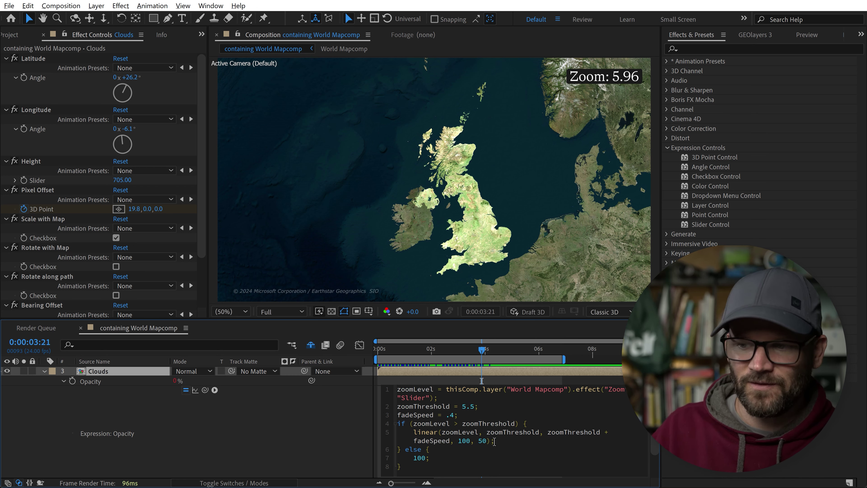
click(280, 429)
key(space)
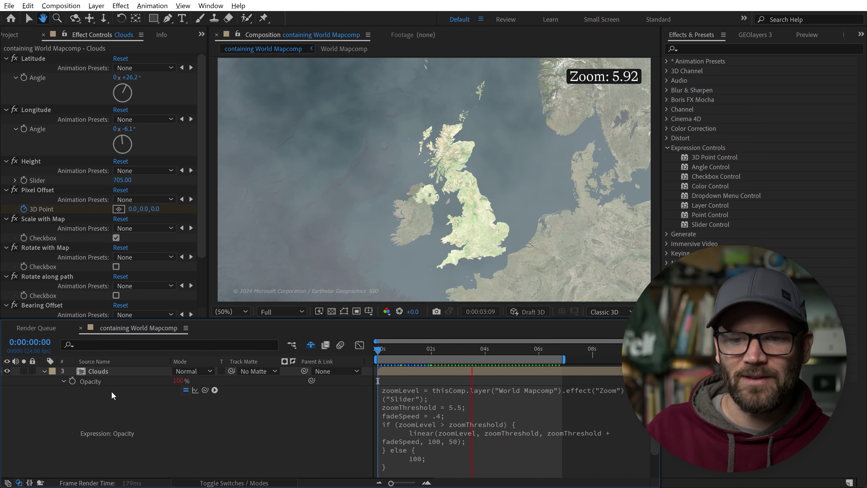
- Show United Kingdom's effects and Opacity, and select Zoom Threshold, Fade Speed and Opacity together
click(45, 371)
click(45, 380)
click(54, 410)
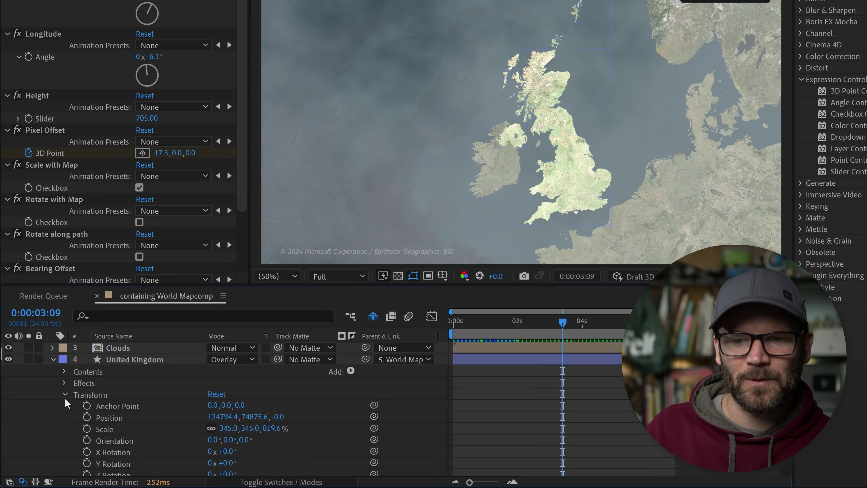
click(119, 359)
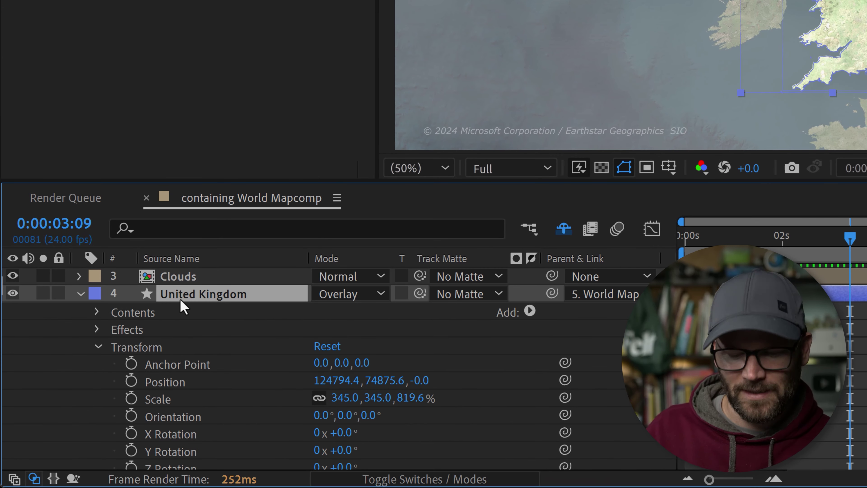
key(e)
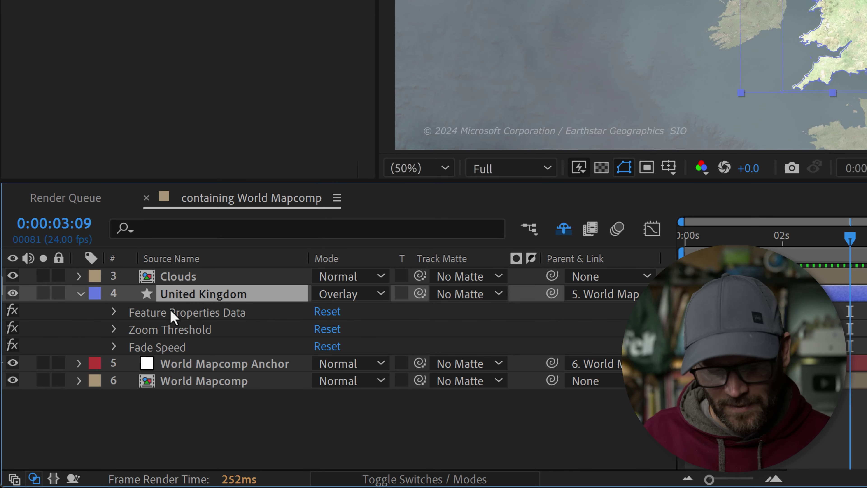
key(shift+t)
click(164, 330)
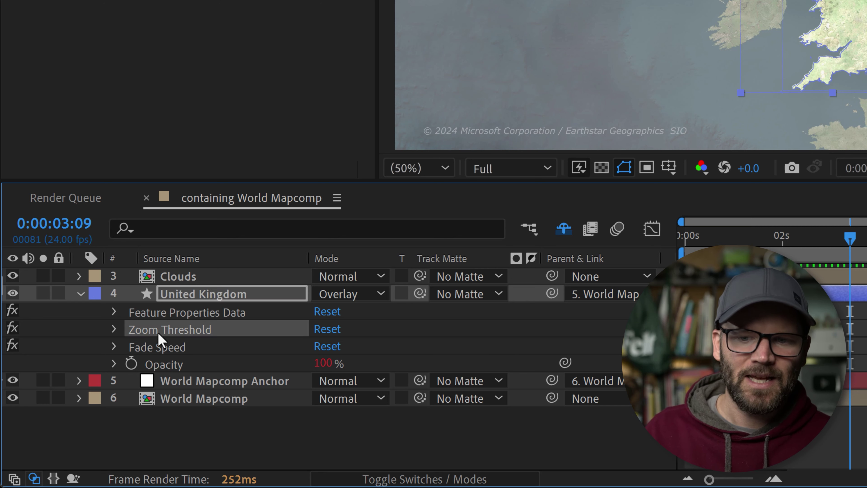
shift+click(162, 350)
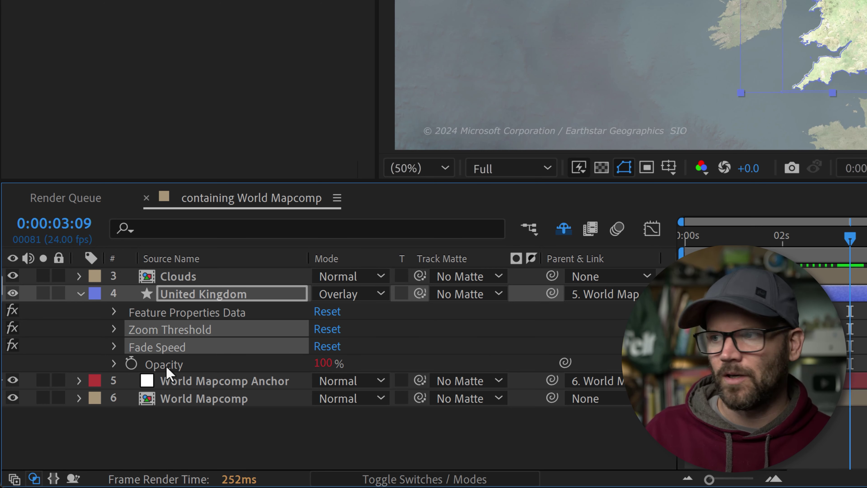
shift+click(166, 366)
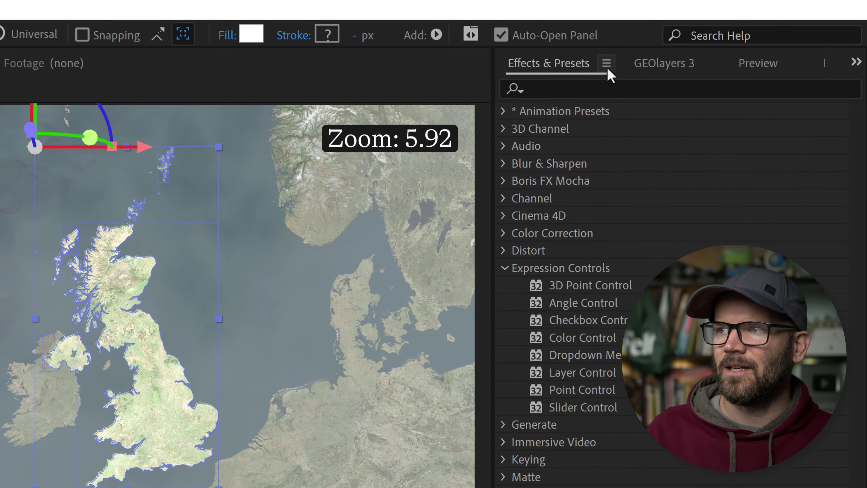
- Save the selected properties as preset Boone-Fade In During Zoom.ffx, overwriting the existing file
click(607, 64)
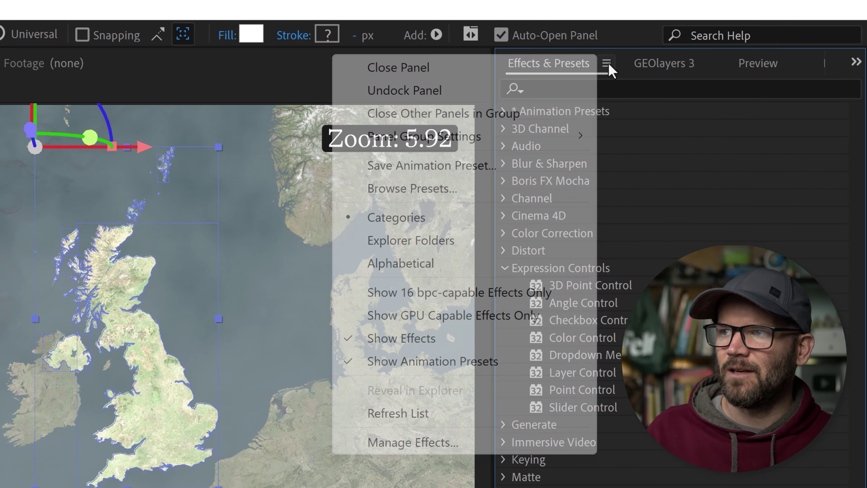
click(451, 166)
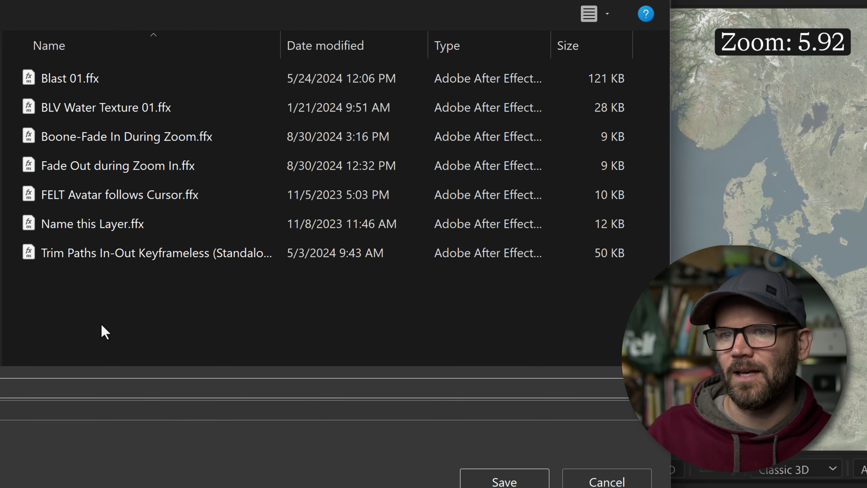
click(38, 137)
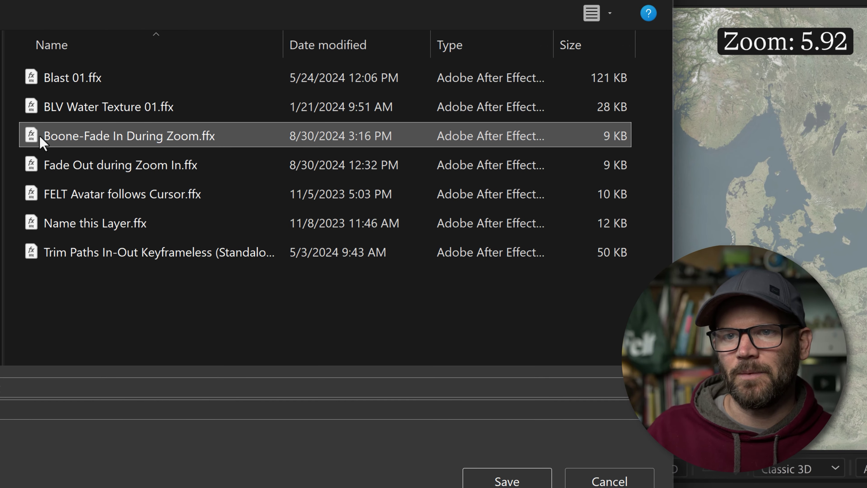
click(524, 485)
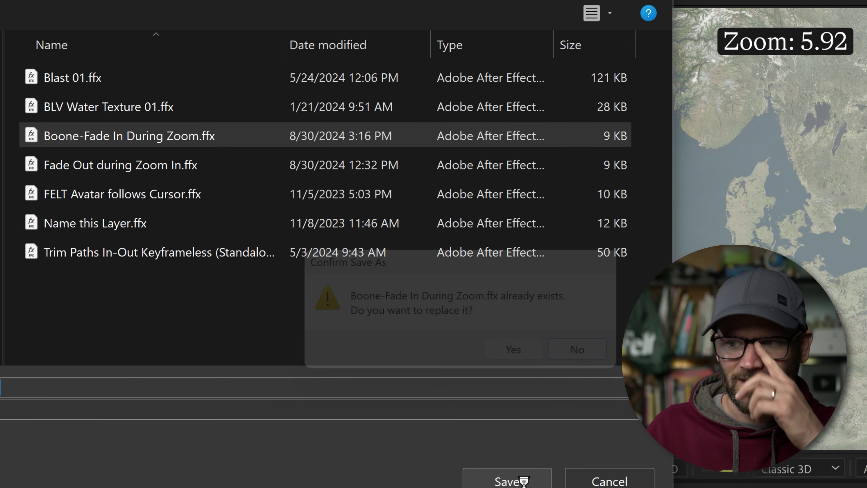
click(511, 360)
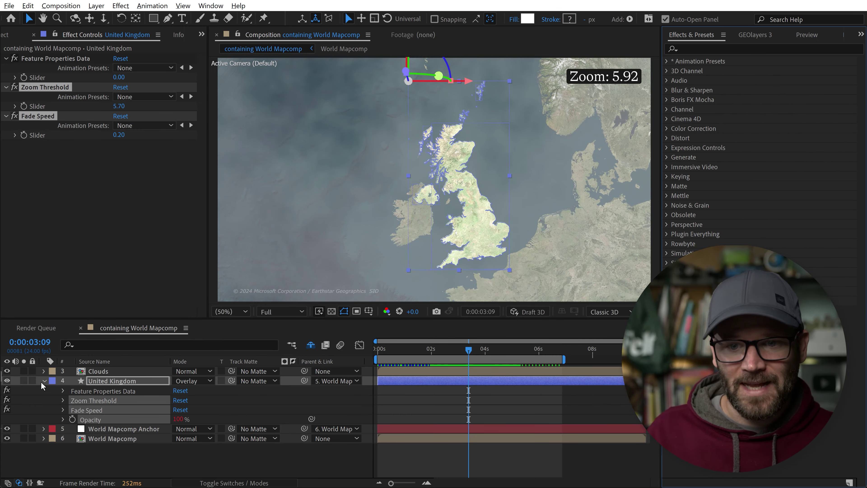
- Add Belgium's sovereign country shape from a GEOlayers 'belgiu' search and preview the zoom toward it
click(44, 381)
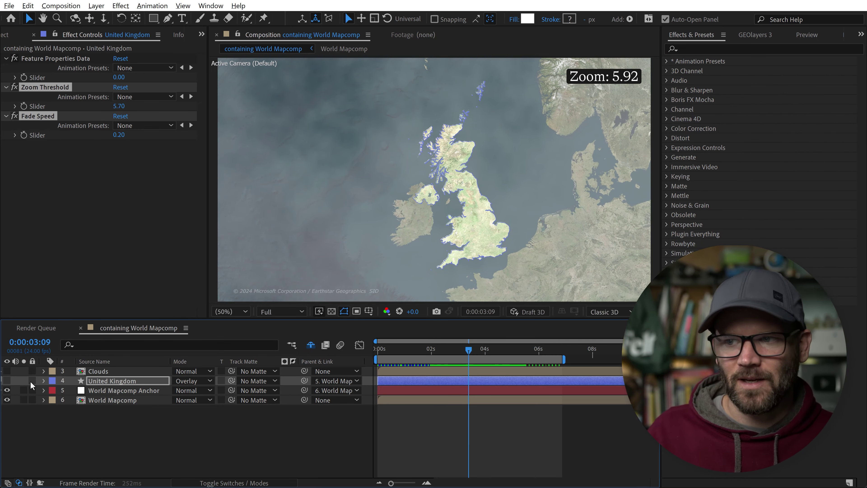
click(756, 34)
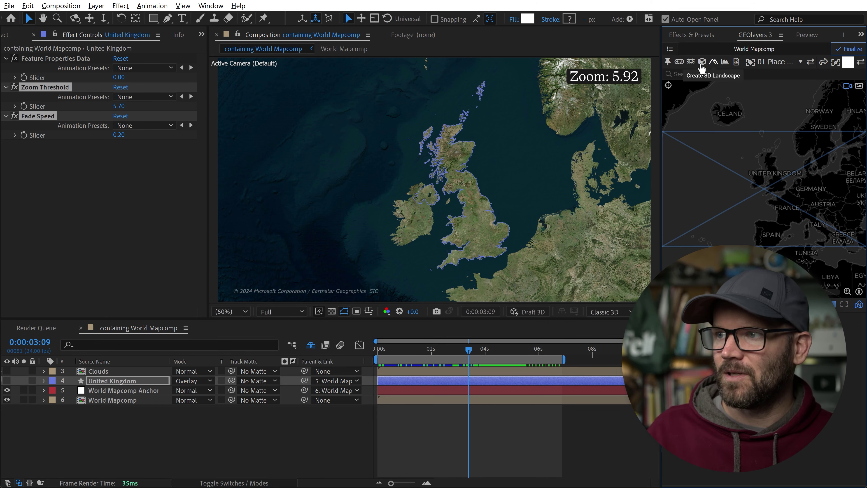
click(686, 74)
text(belgium)
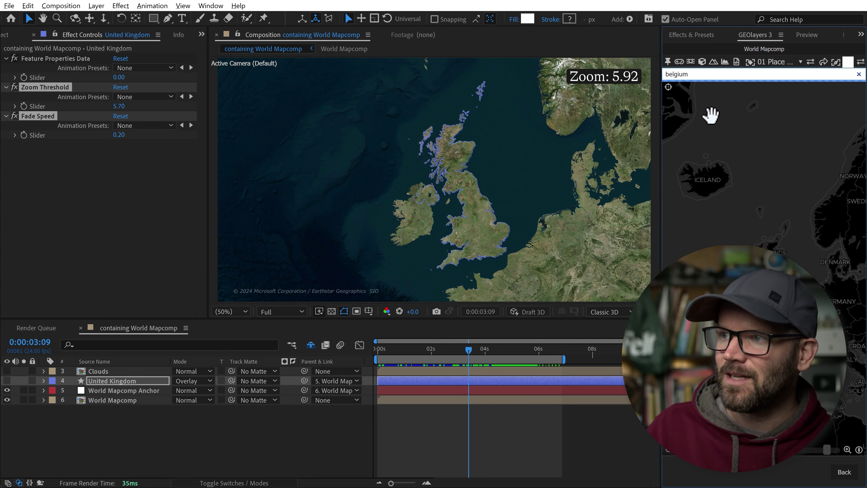
click(737, 106)
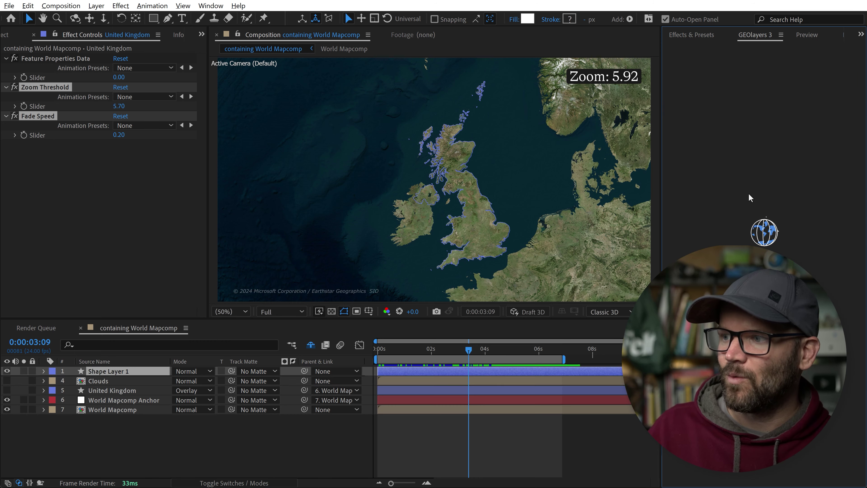
click(473, 450)
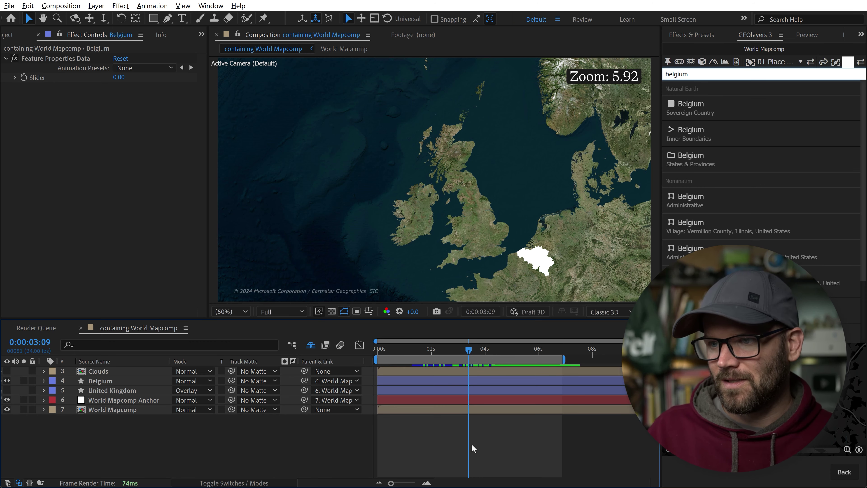
drag(433, 349, 415, 348)
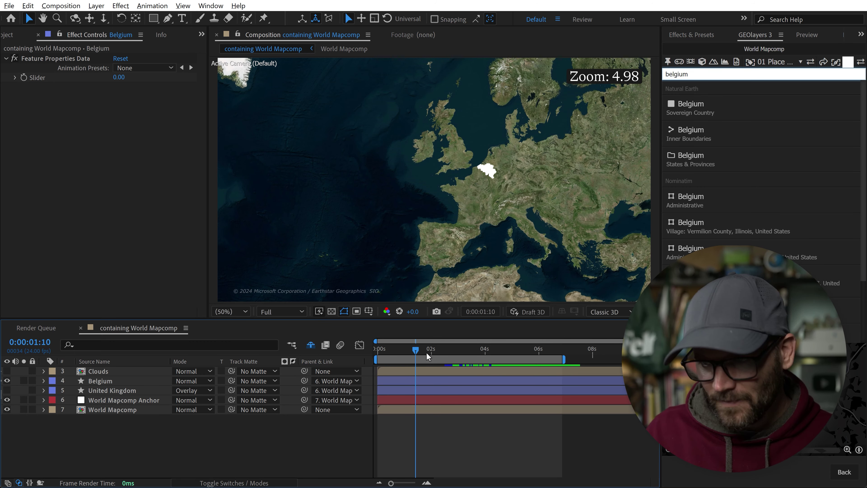
key(space)
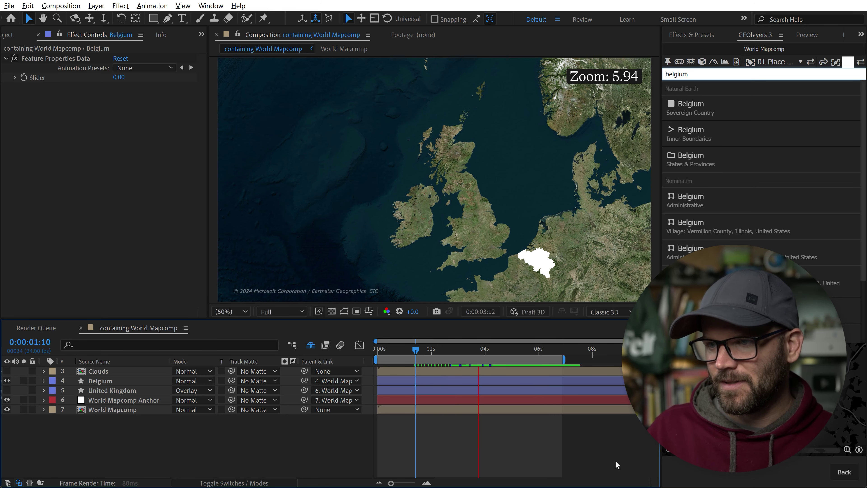
key(space)
- Set the Belgium layer's blend mode to Overlay
click(104, 381)
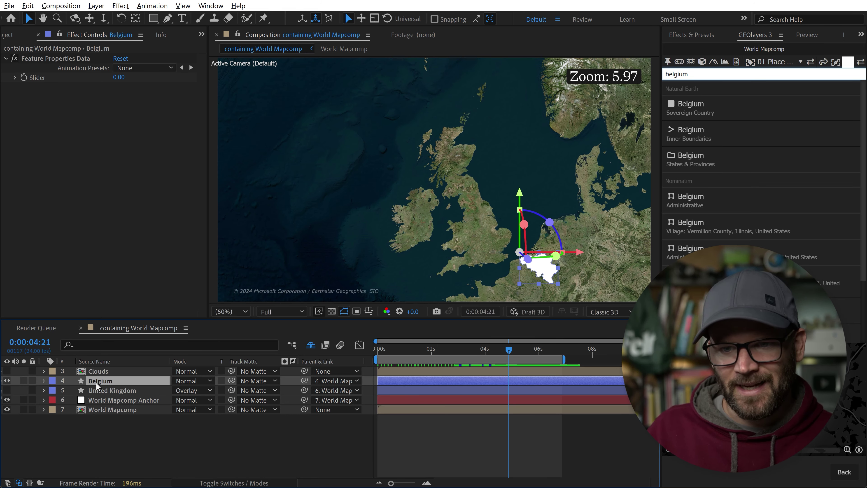
click(182, 381)
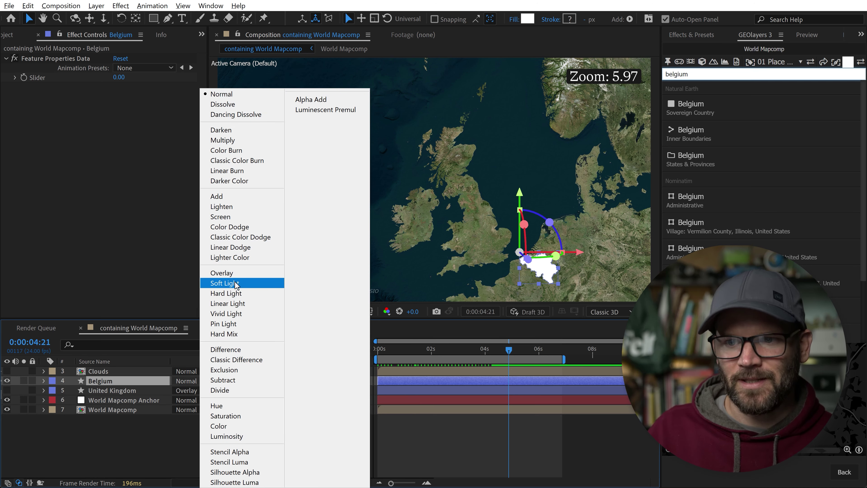
click(235, 273)
click(491, 452)
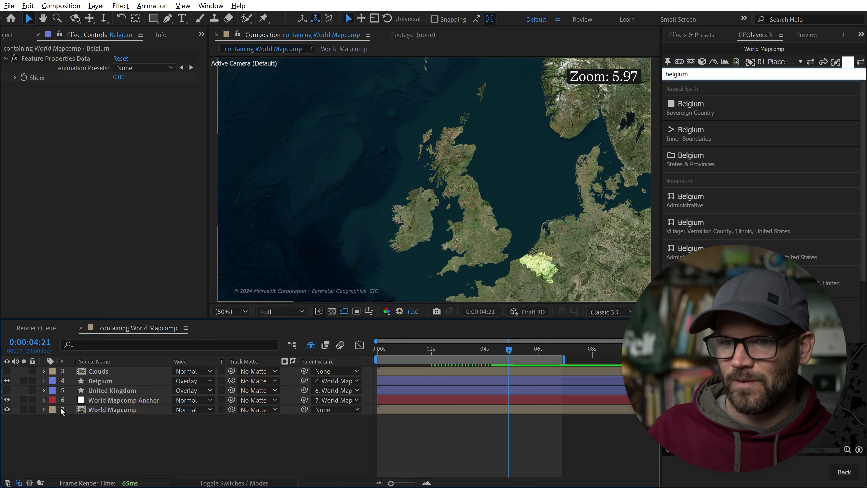
- Apply the Boone-Fade In During Zoom user preset to the Belgium layer and preview its fade-in
click(99, 381)
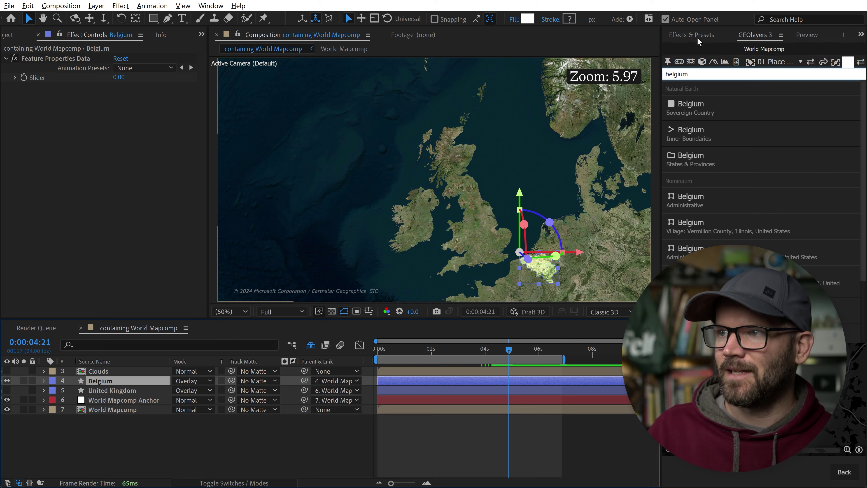
click(692, 35)
click(667, 61)
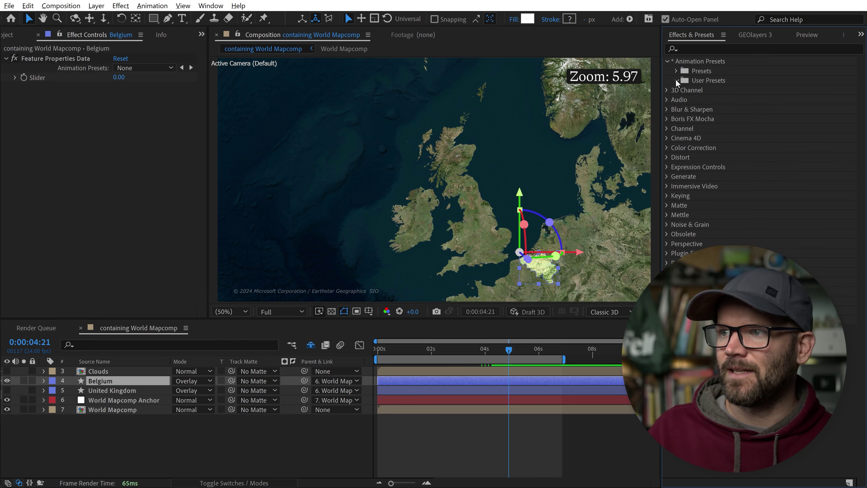
click(677, 81)
double_click(714, 109)
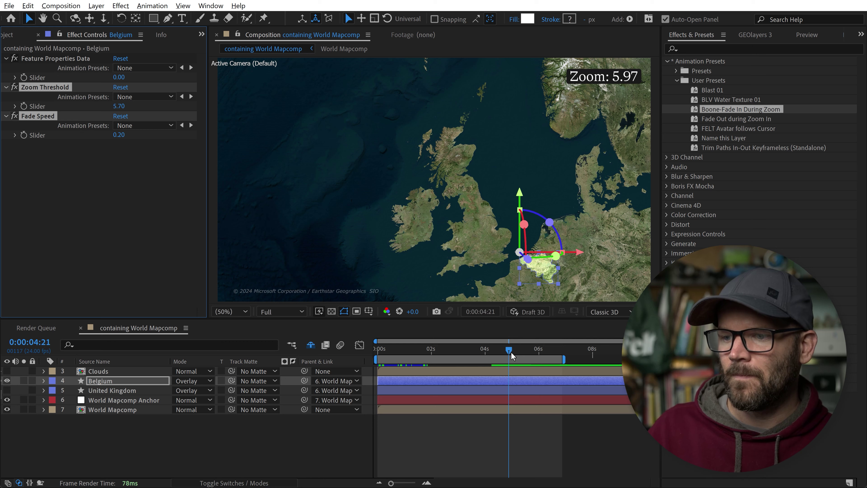
key(space)
key(space)
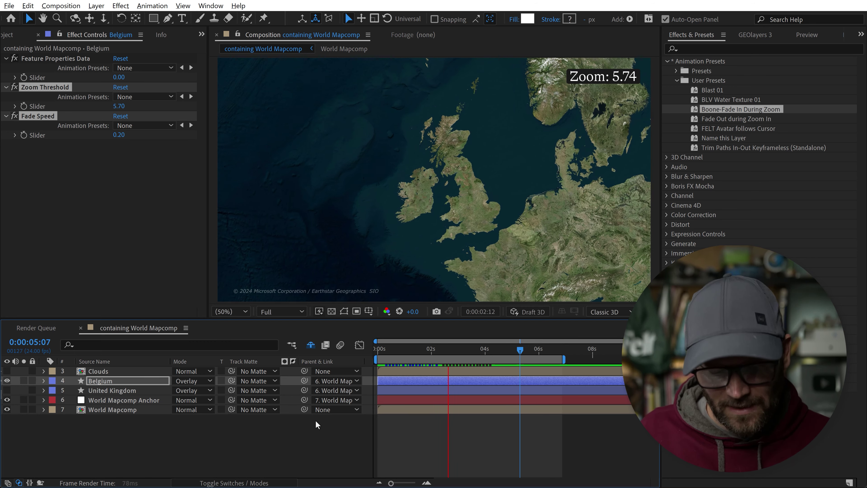
- Reveal Belgium's opacity expression and highlight 'World Mapcomp' in its first line
key(space)
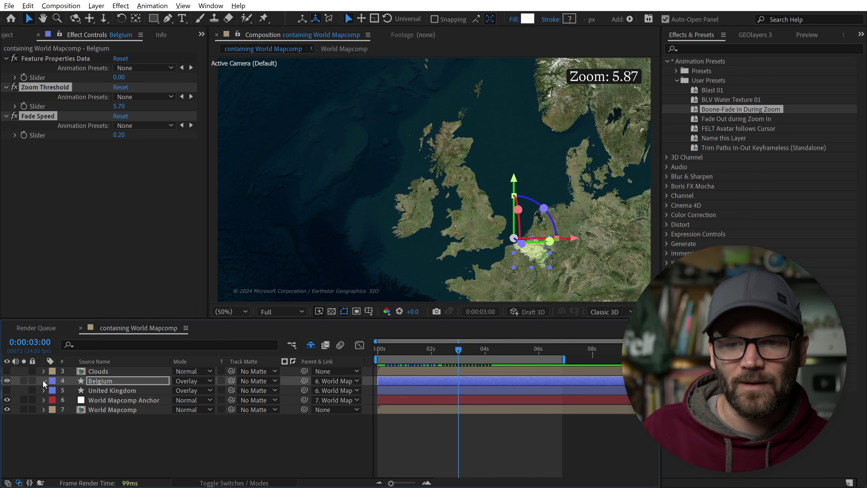
click(43, 380)
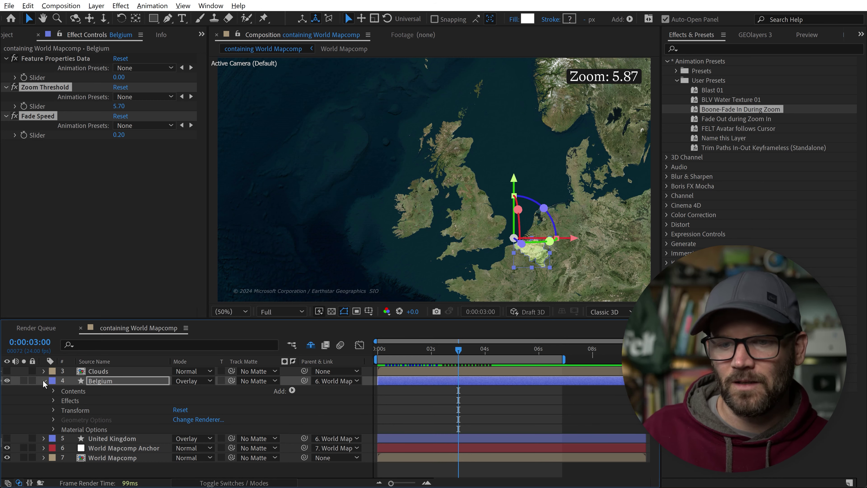
key(t)
click(64, 390)
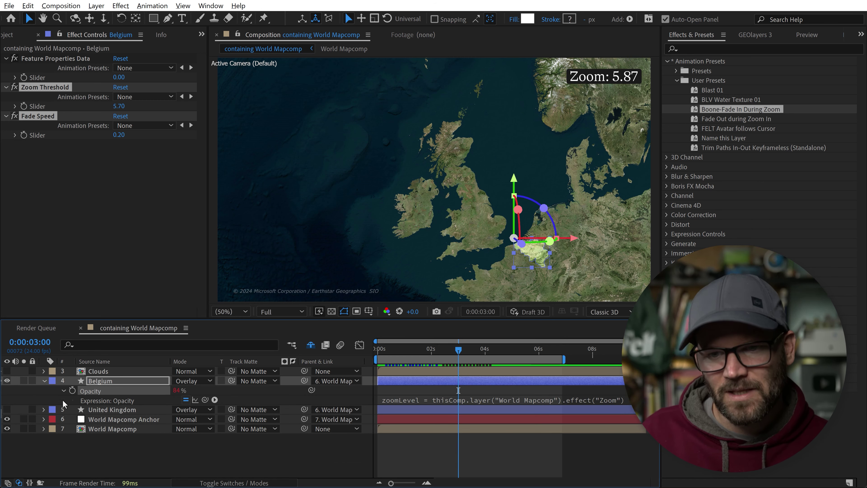
click(417, 399)
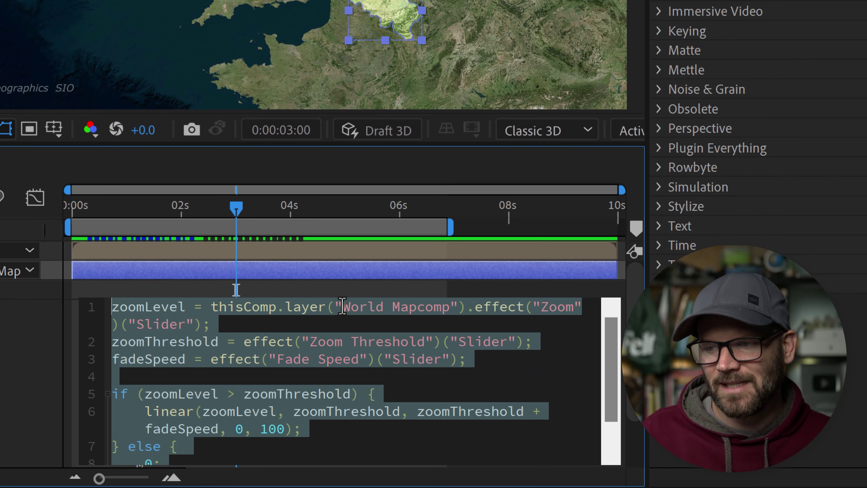
drag(343, 306, 451, 310)
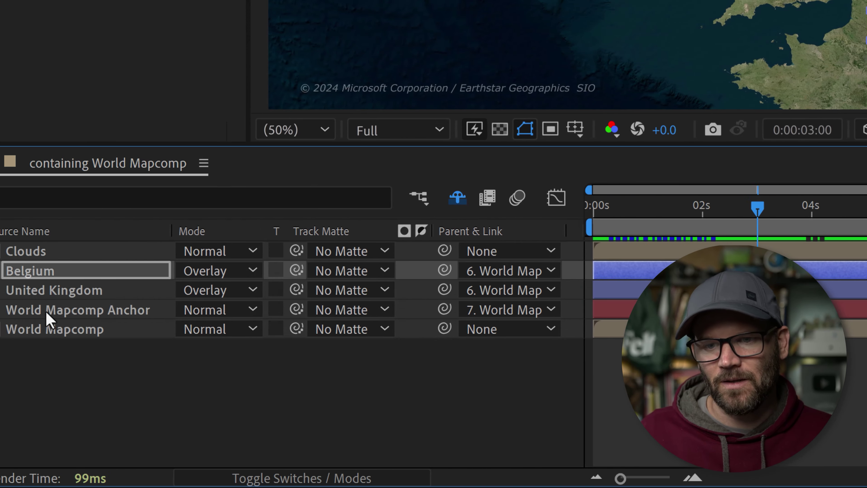
click(46, 329)
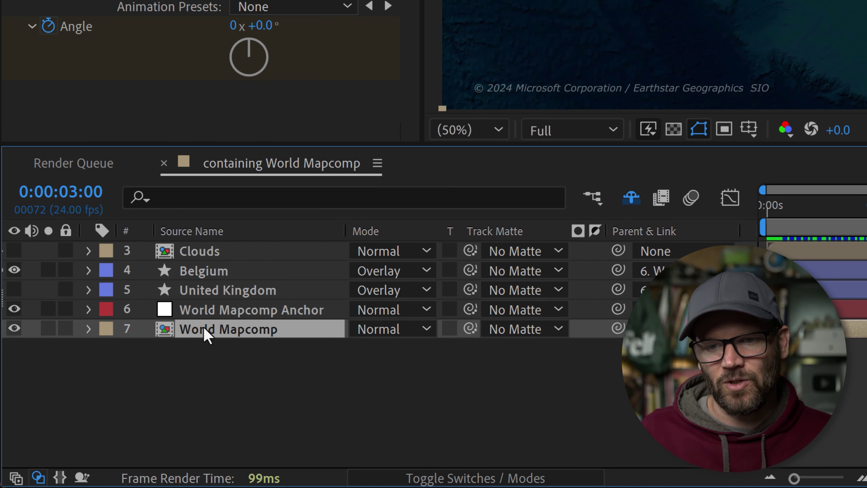
click(88, 270)
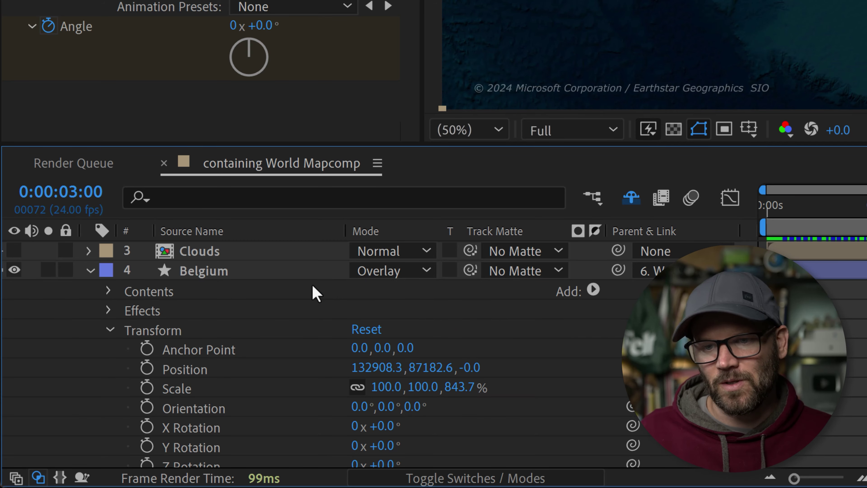
click(89, 270)
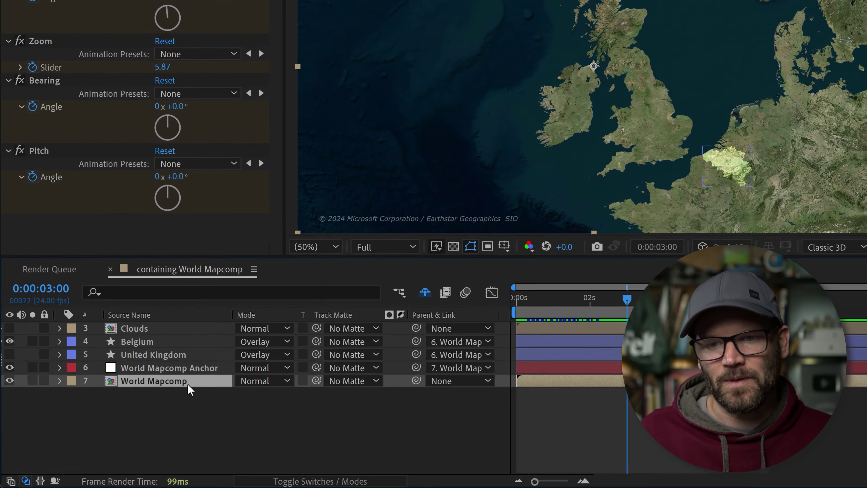
click(194, 403)
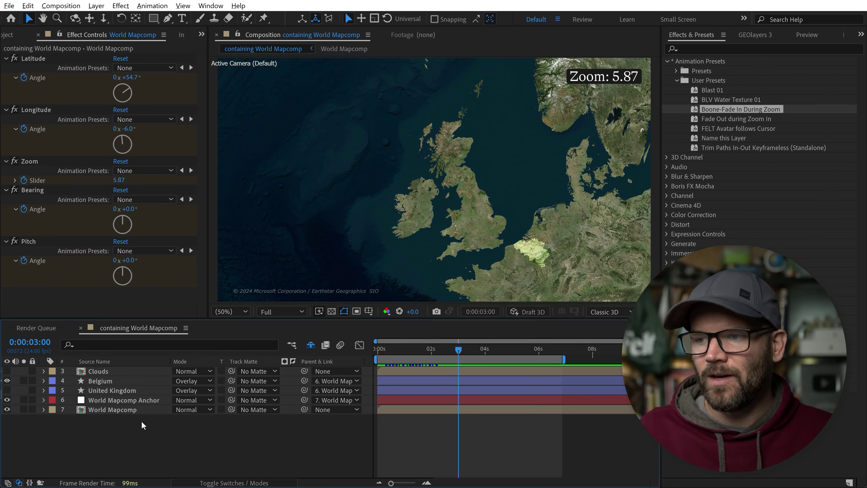